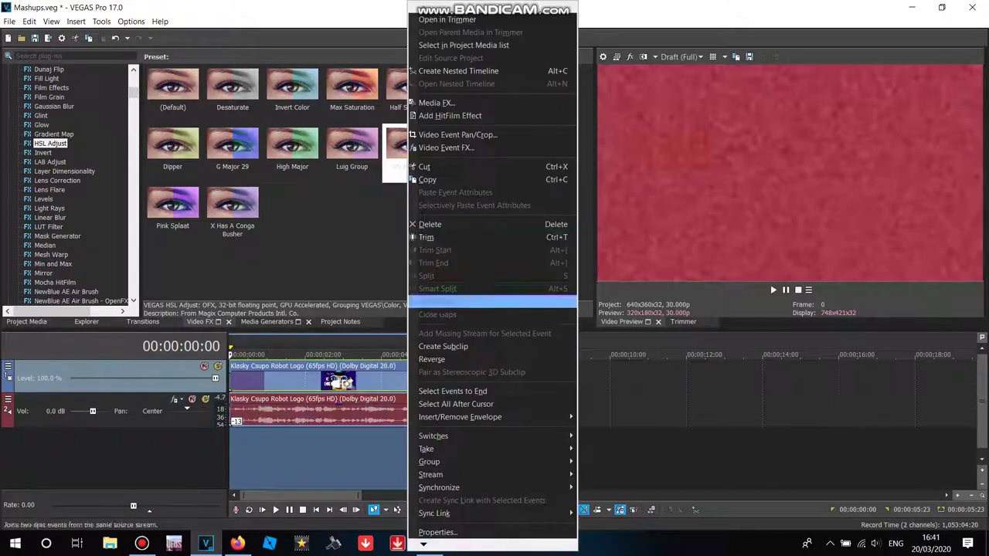
# Replace the existing timeline event with a fresh copy of the Klasky Csupo Robot Logo clip at the timeline start
pyautogui.click(431, 223)
pyautogui.click(28, 322)
pyautogui.click(446, 139)
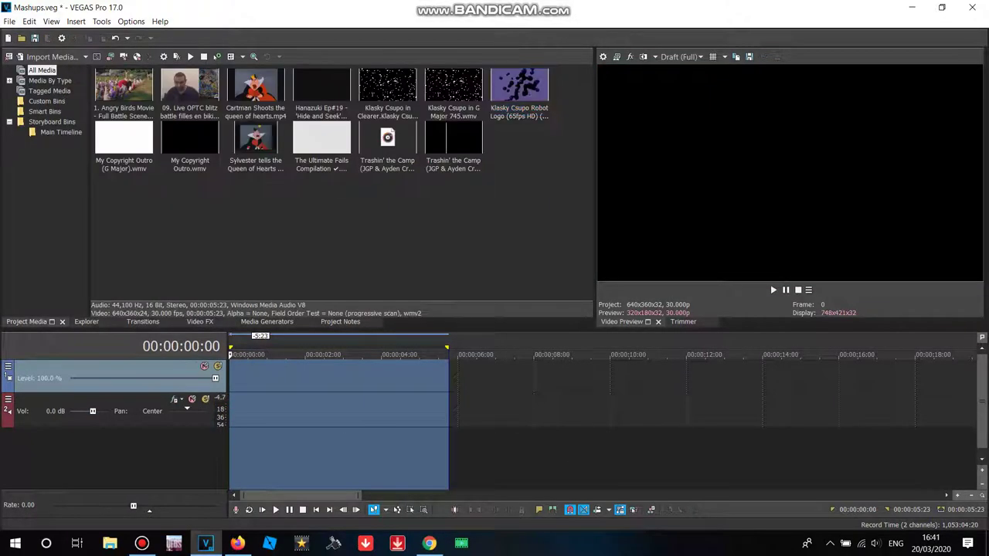
pyautogui.hotkey('ctrl', 'z')
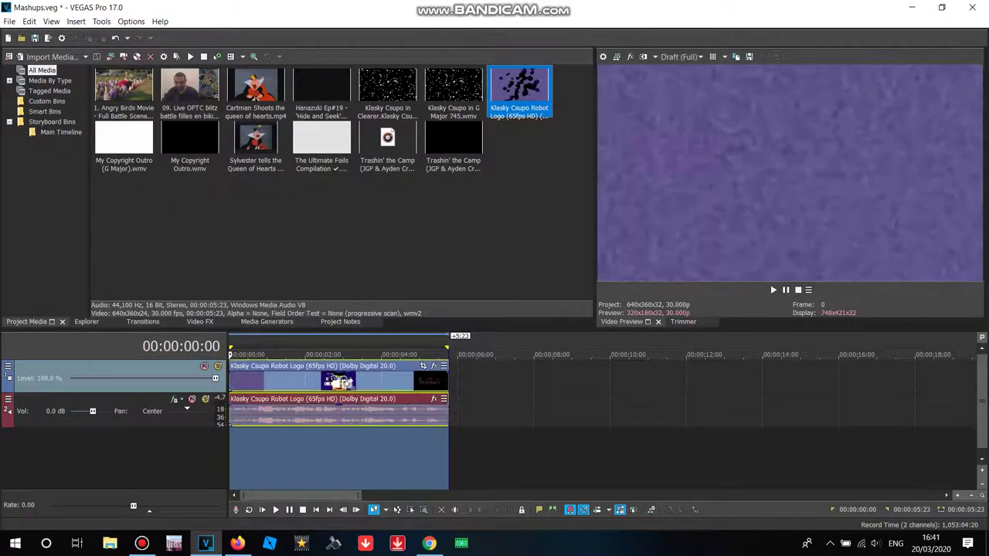
# Play the clip up to about 00:00:02:02 and insert a new video track above it
pyautogui.click(771, 288)
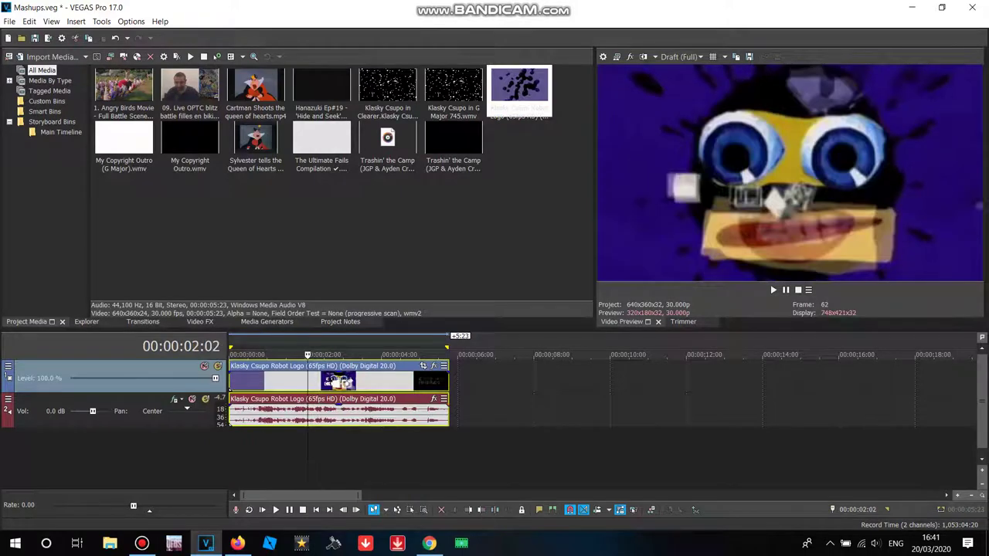
pyautogui.rightClick(497, 101)
pyautogui.click(564, 256)
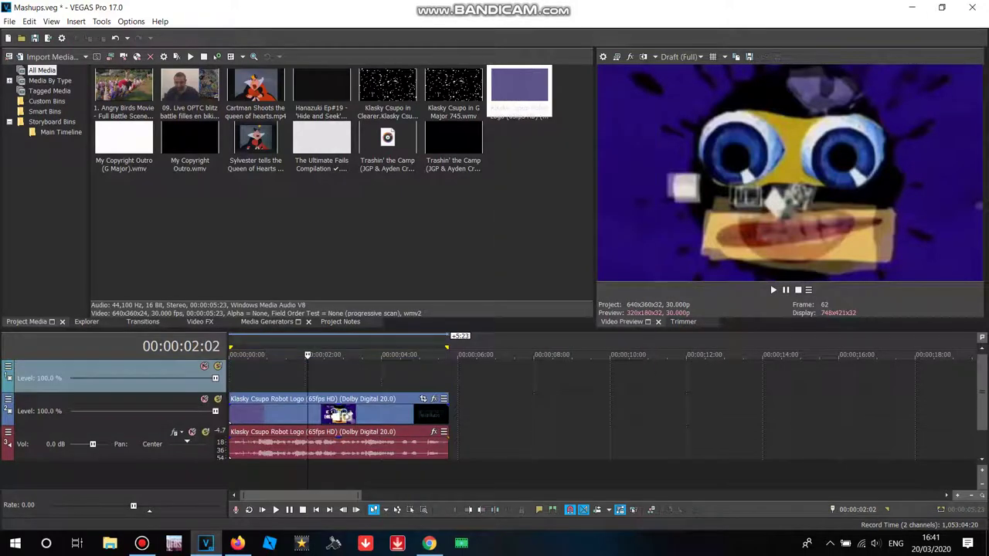
# Switch to Chrome to check the open YouTube tabs, and return to VEGAS Pro
pyautogui.click(430, 543)
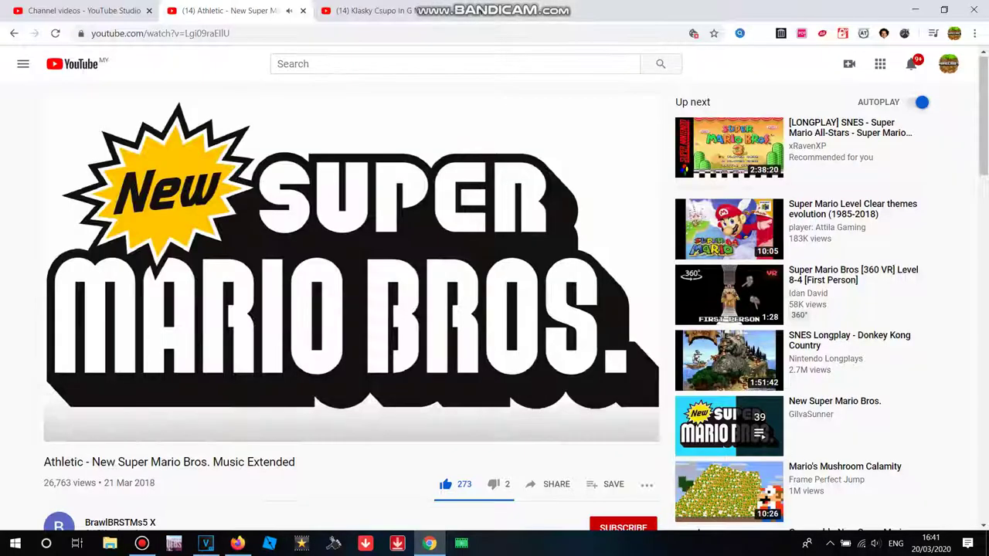
pyautogui.click(367, 10)
pyautogui.press('space')
pyautogui.click(224, 11)
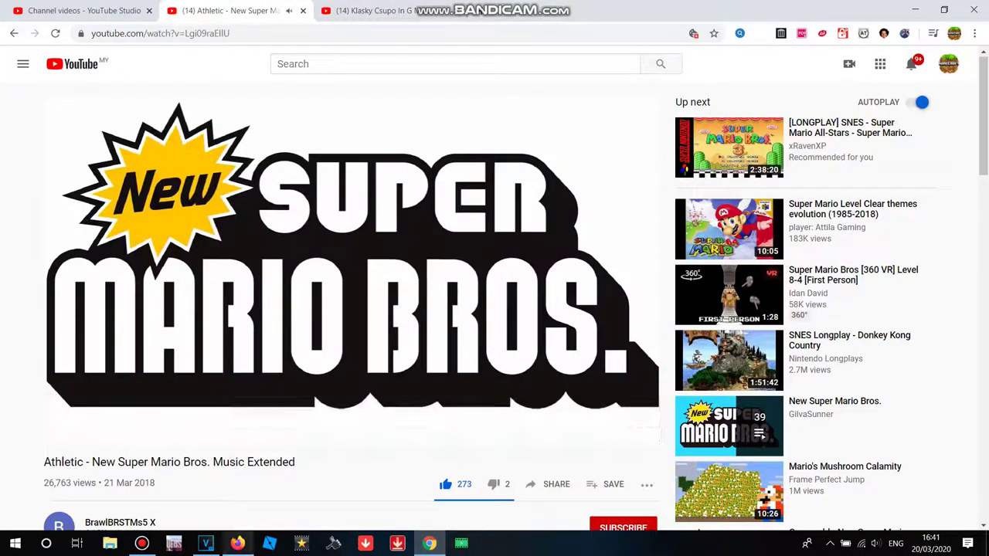
pyautogui.click(206, 543)
# Place a second copy of the Klasky Csupo Robot Logo clip at the start of the new track and delete its audio track
pyautogui.click(519, 90)
pyautogui.moveTo(519, 91); pyautogui.dragTo(233, 378)
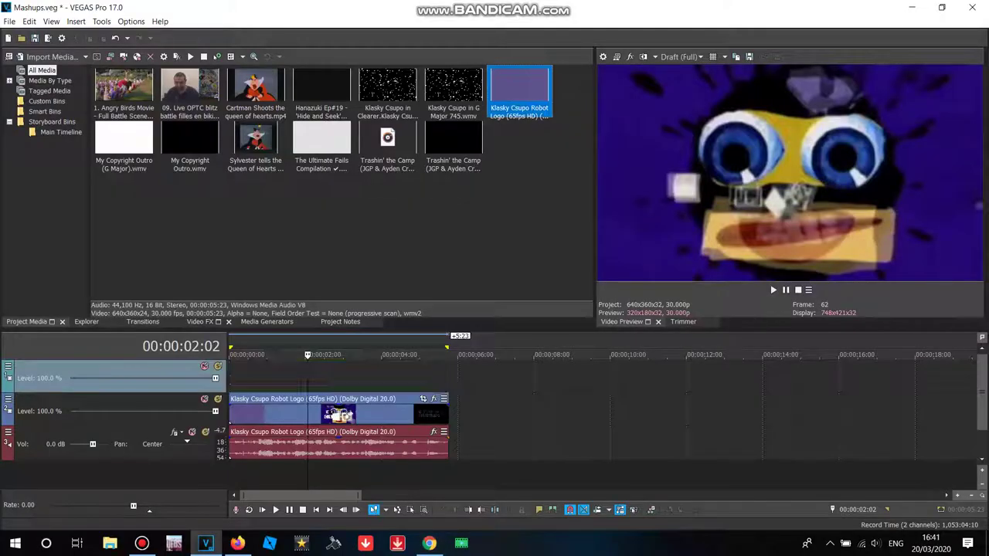
pyautogui.rightClick(455, 409)
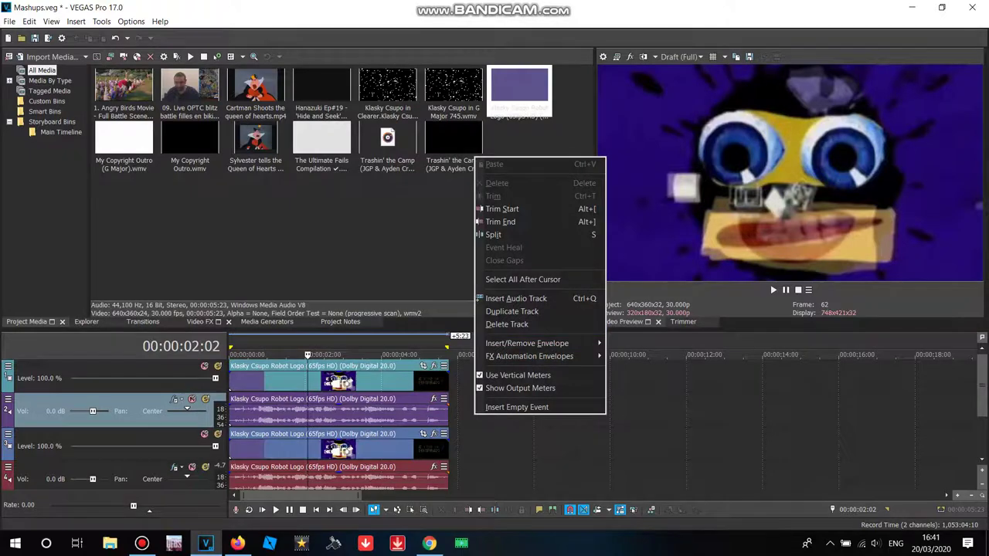
pyautogui.click(502, 324)
# Open Event Pan/Crop for the upper clip, enlarge its window, and enable the mask while checking the face frames
pyautogui.click(423, 366)
pyautogui.moveTo(423, 374); pyautogui.dragTo(416, 3)
pyautogui.moveTo(60, 36); pyautogui.dragTo(54, 15)
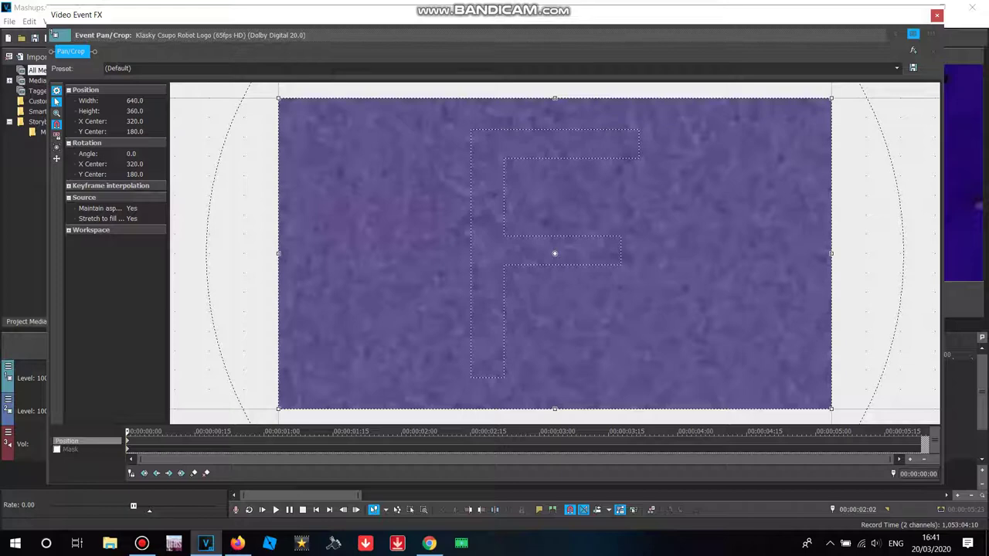
pyautogui.click(57, 449)
pyautogui.click(383, 441)
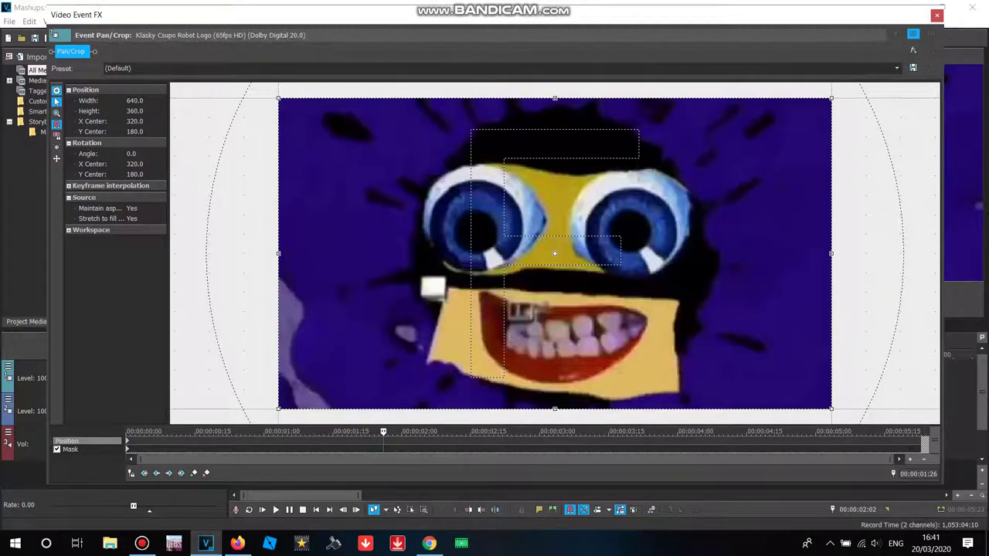
pyautogui.click(144, 440)
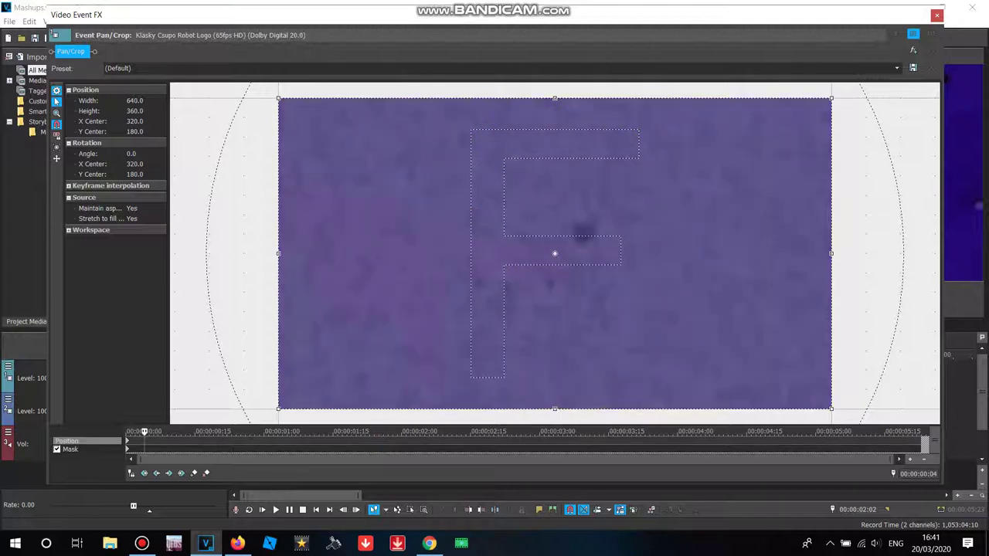
pyautogui.click(128, 441)
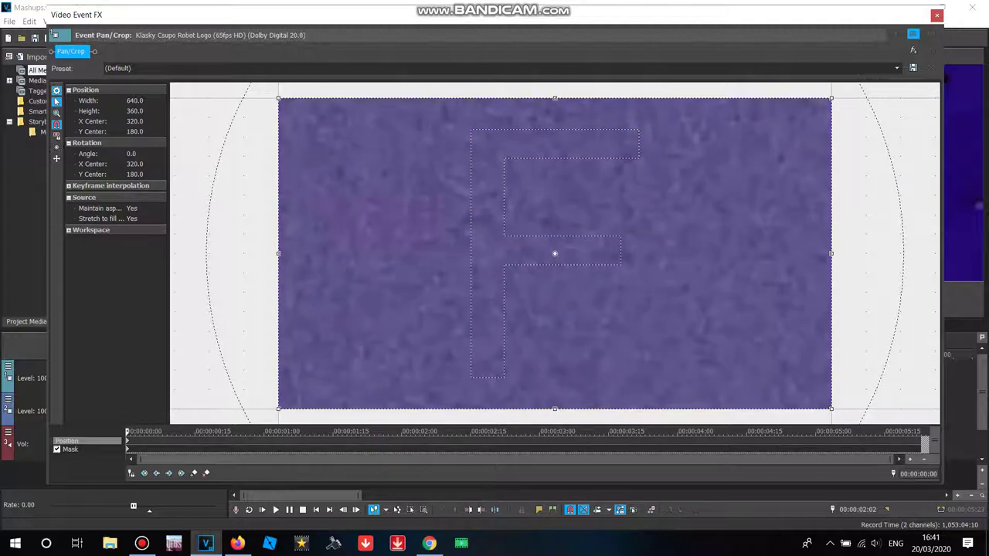
# Draw a rectangular mask over the mouth area at the first frame, centred at about X 321.8, Y 285.3
pyautogui.click(69, 449)
pyautogui.moveTo(432, 272)
pyautogui.mouseDown()
pyautogui.moveTo(635, 358)
pyautogui.moveTo(682, 361)
pyautogui.moveTo(672, 363)
pyautogui.mouseUp()
pyautogui.moveTo(553, 318); pyautogui.dragTo(553, 337)
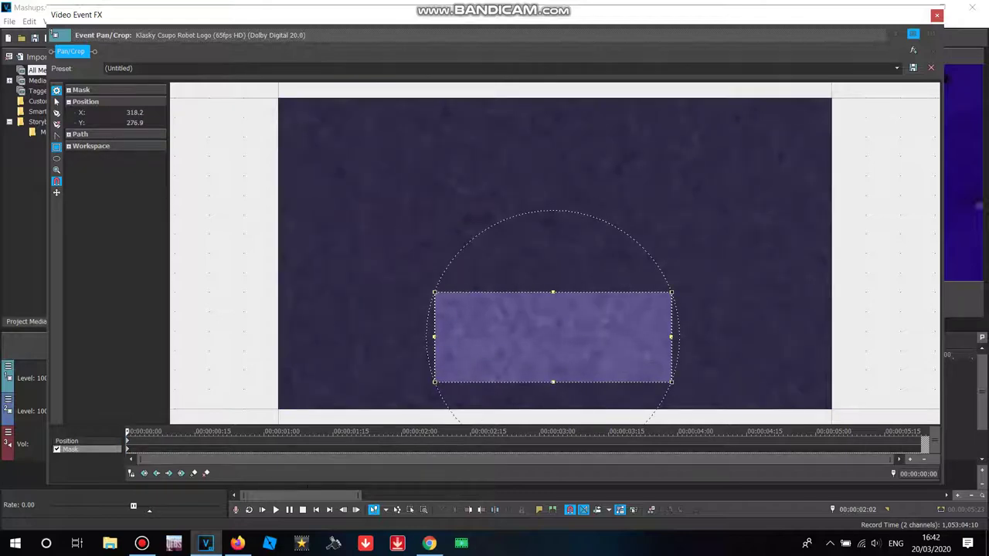
pyautogui.click(401, 447)
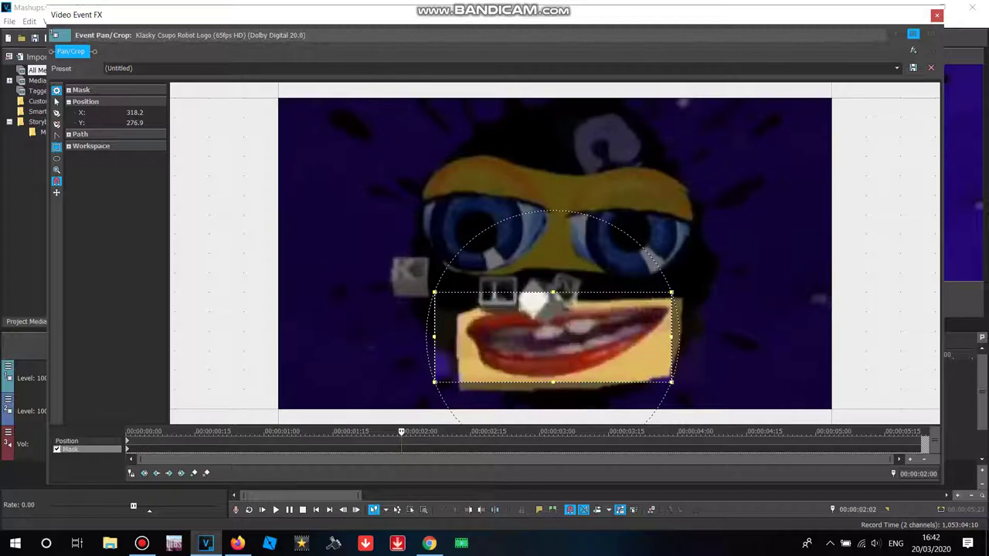
pyautogui.click(128, 449)
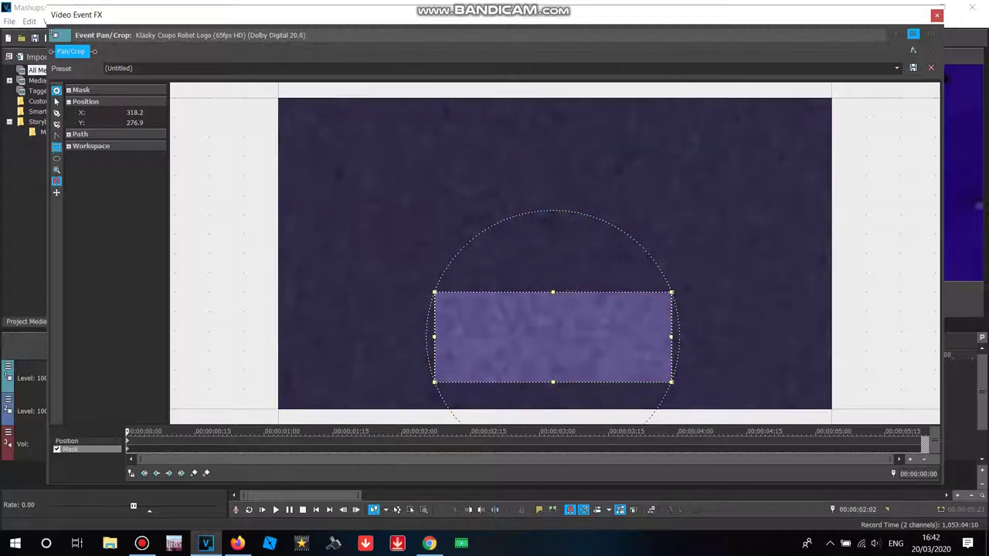
pyautogui.moveTo(553, 337); pyautogui.dragTo(556, 344)
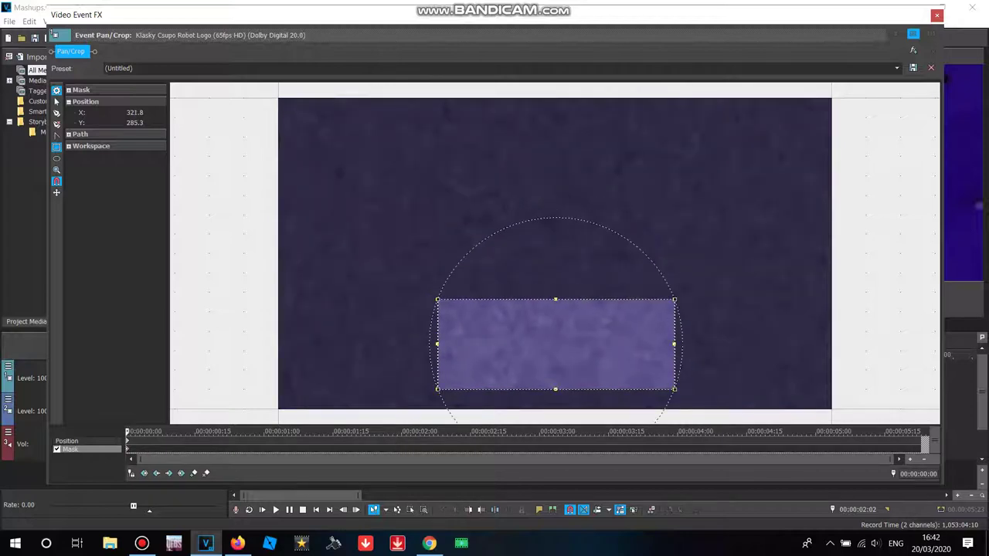
pyautogui.click(936, 15)
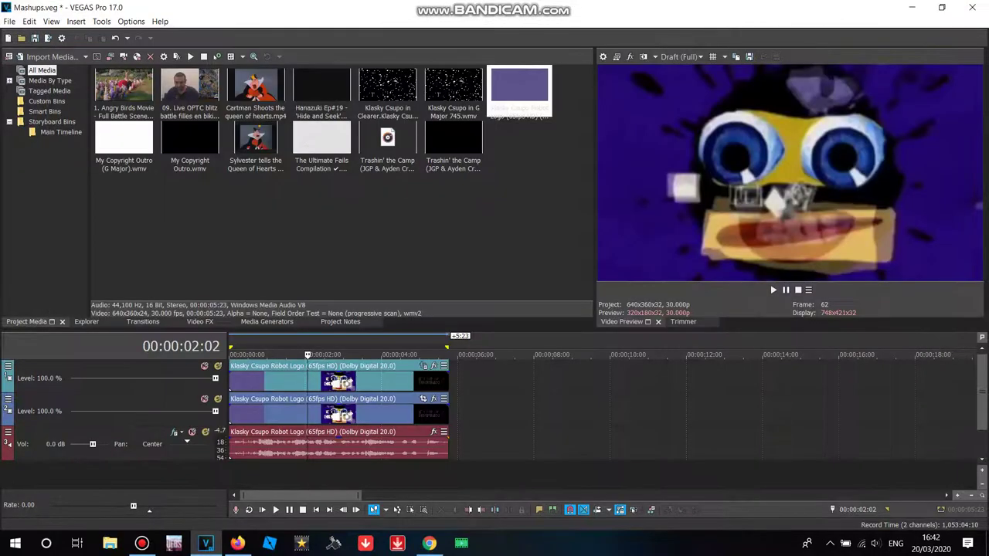
# Open Track Motion for the top video track and enlarge its window to show the position settings
pyautogui.click(8, 366)
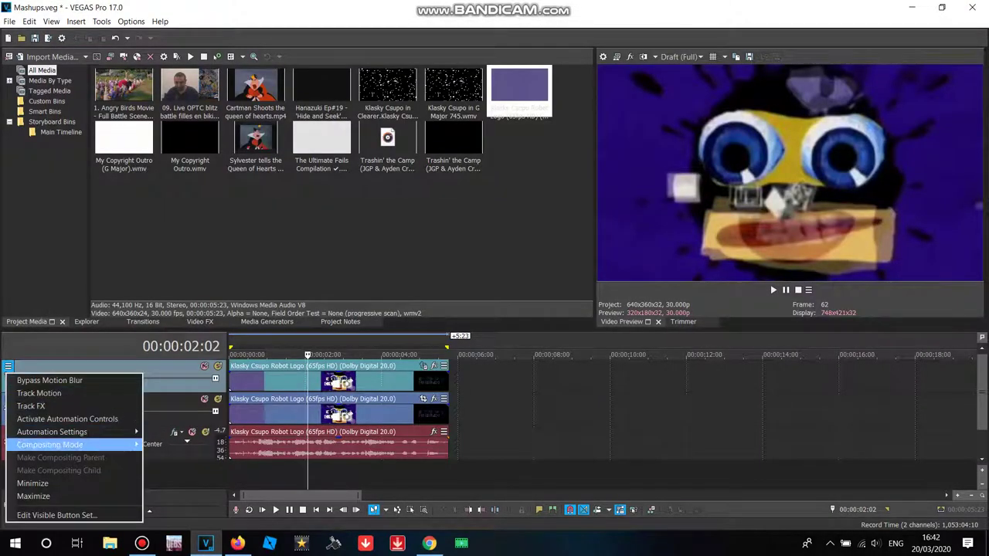
pyautogui.moveTo(78, 444)
pyautogui.click(39, 393)
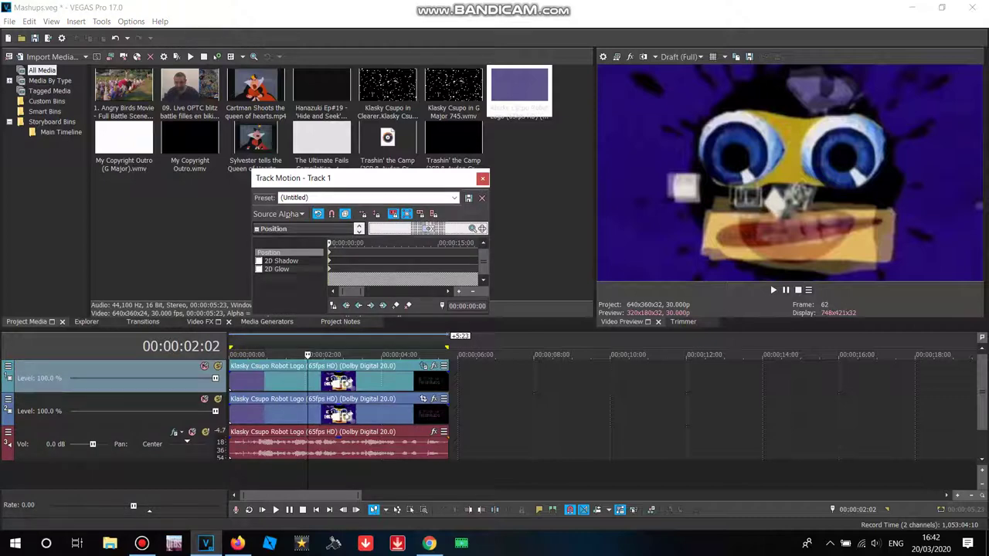
pyautogui.moveTo(489, 314); pyautogui.dragTo(724, 316)
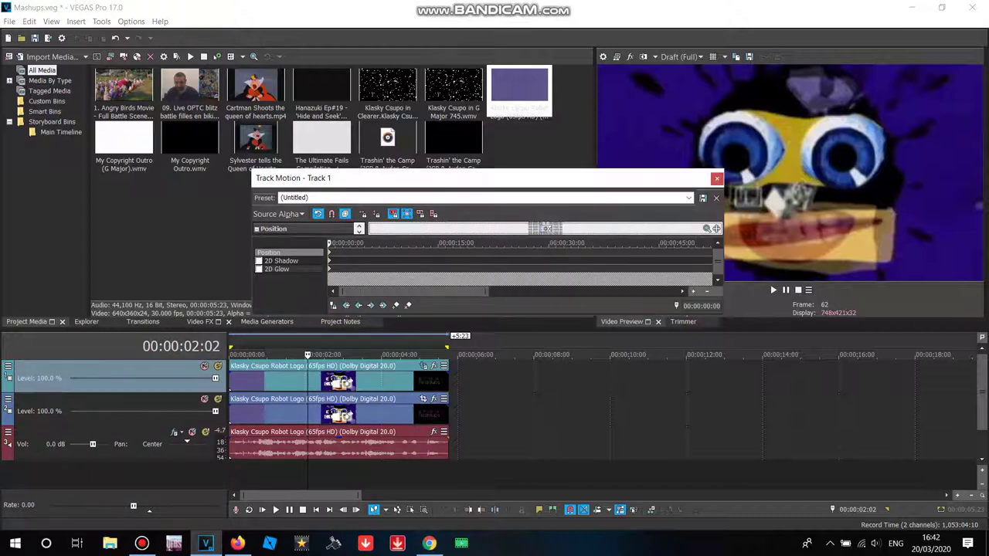
pyautogui.moveTo(533, 170); pyautogui.dragTo(533, 38)
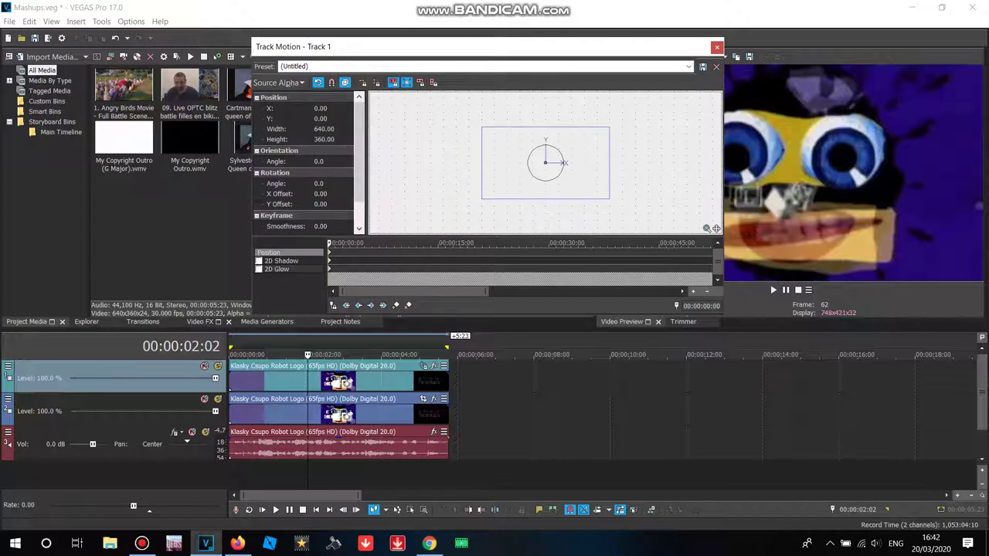
pyautogui.rightClick(544, 177)
pyautogui.click(580, 262)
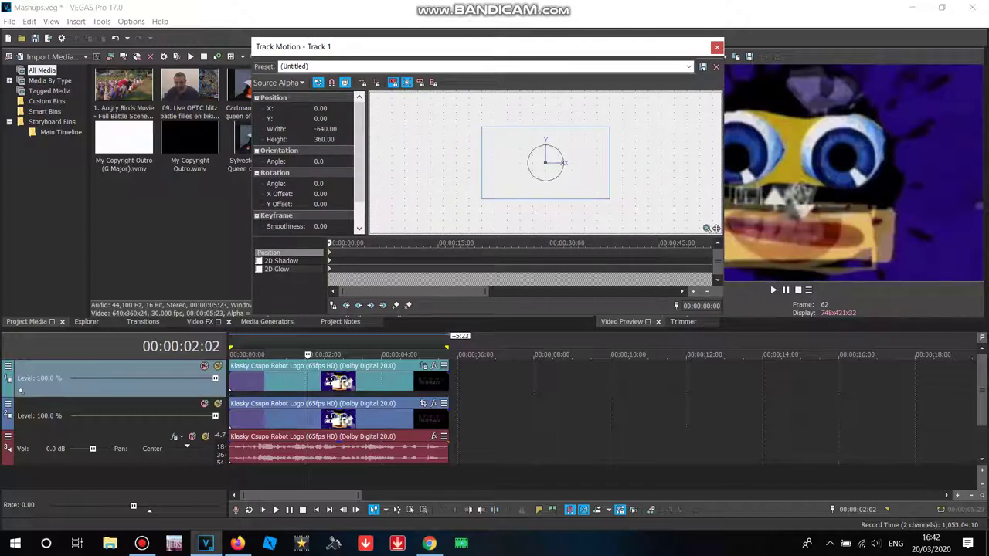
pyautogui.rightClick(504, 145)
pyautogui.click(549, 228)
# Flip the top video track vertically and move it to about X 15.43, Y -208.29 over the mouth
pyautogui.rightClick(539, 140)
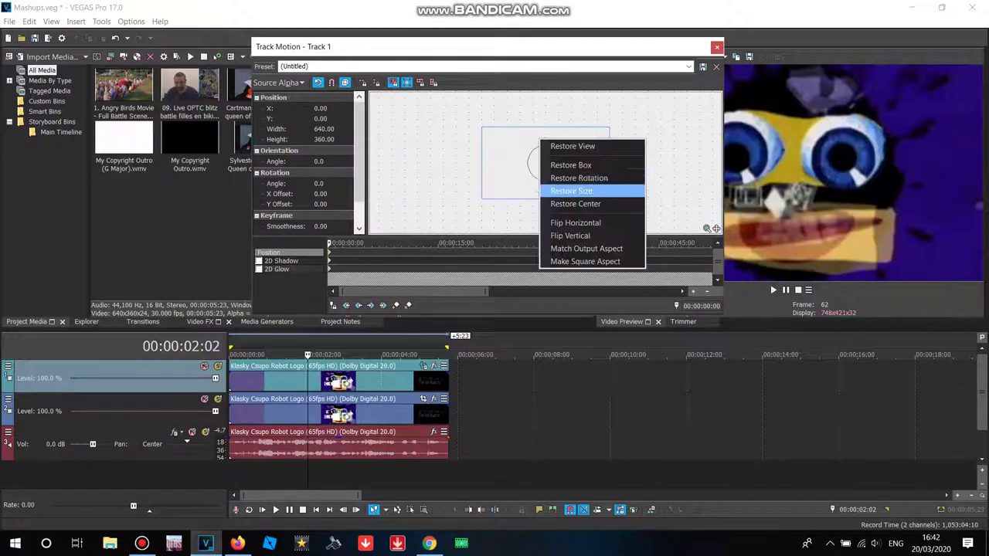
pyautogui.click(571, 236)
pyautogui.moveTo(549, 168); pyautogui.dragTo(548, 204)
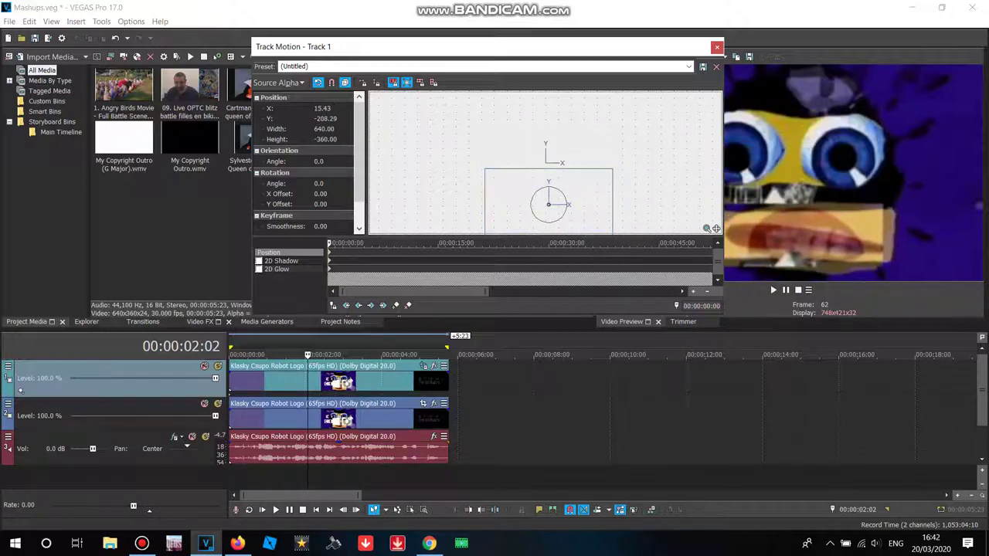
pyautogui.click(717, 47)
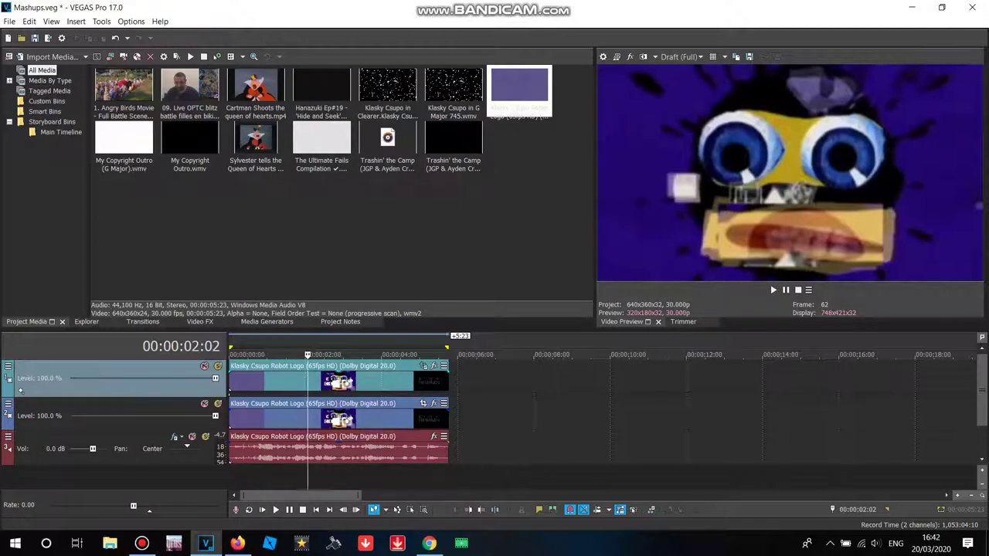
# Lower the opacity of the masked, flipped clip to about half and insert a new video track above it
pyautogui.moveTo(338, 368); pyautogui.dragTo(339, 385)
pyautogui.rightClick(512, 376)
pyautogui.click(587, 243)
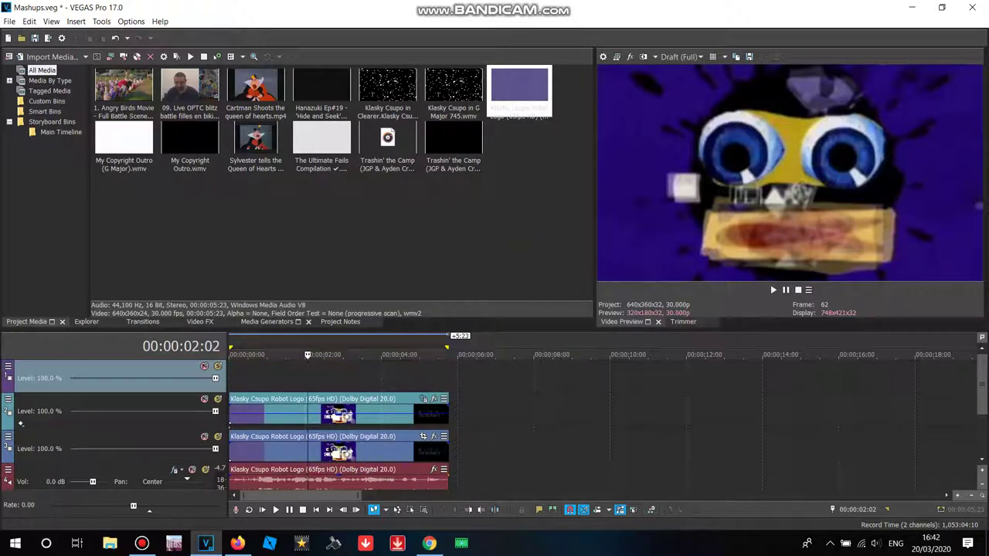
# Add a black Solid Color generator at the start of the new top track and trim its end to match the clips below
pyautogui.click(266, 322)
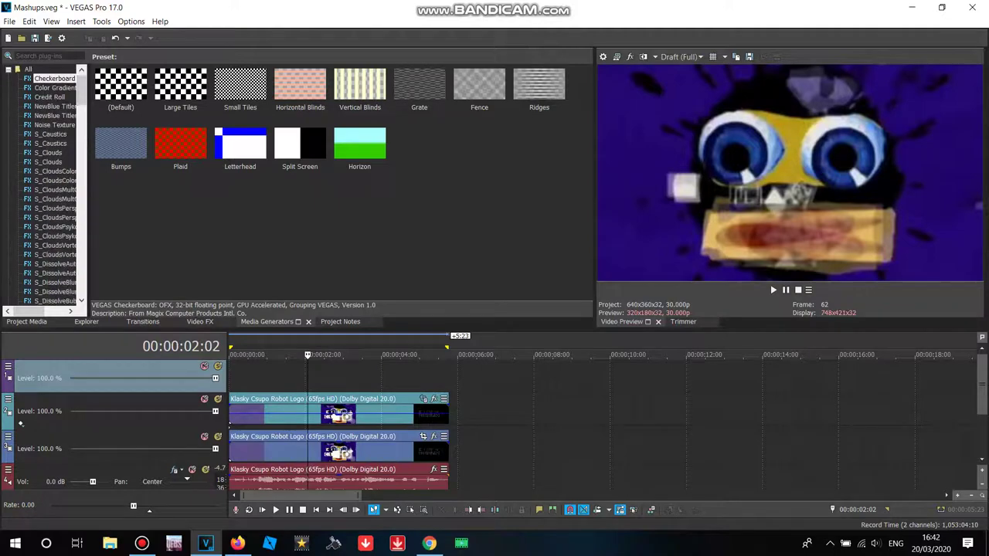
pyautogui.click(54, 89)
pyautogui.moveTo(81, 89); pyautogui.dragTo(81, 280)
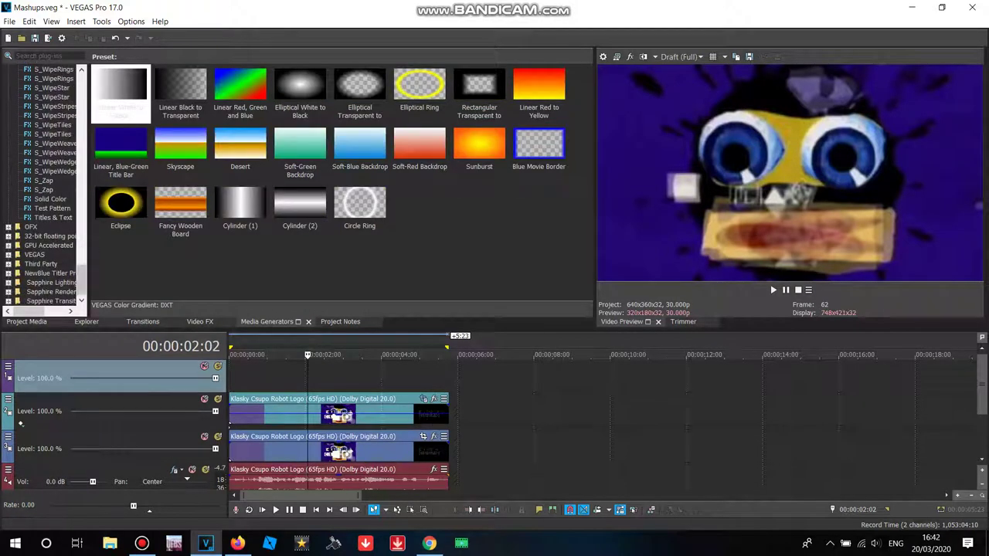
pyautogui.click(53, 208)
pyautogui.click(49, 199)
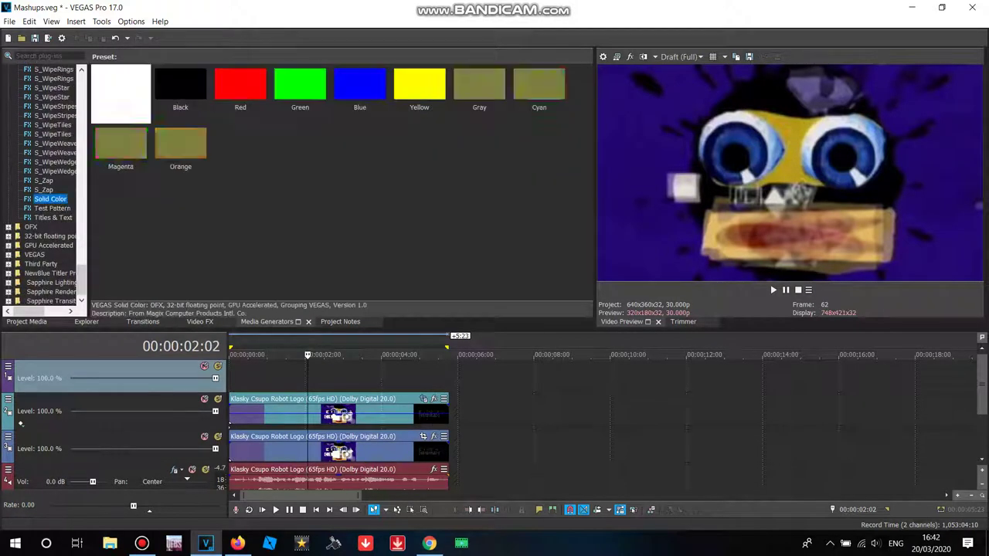
pyautogui.moveTo(180, 87); pyautogui.dragTo(232, 376)
pyautogui.click(578, 68)
pyautogui.moveTo(609, 379); pyautogui.dragTo(448, 379)
# Apply the Chroma Keyer effect with the (Default) preset to the solid color event
pyautogui.click(199, 321)
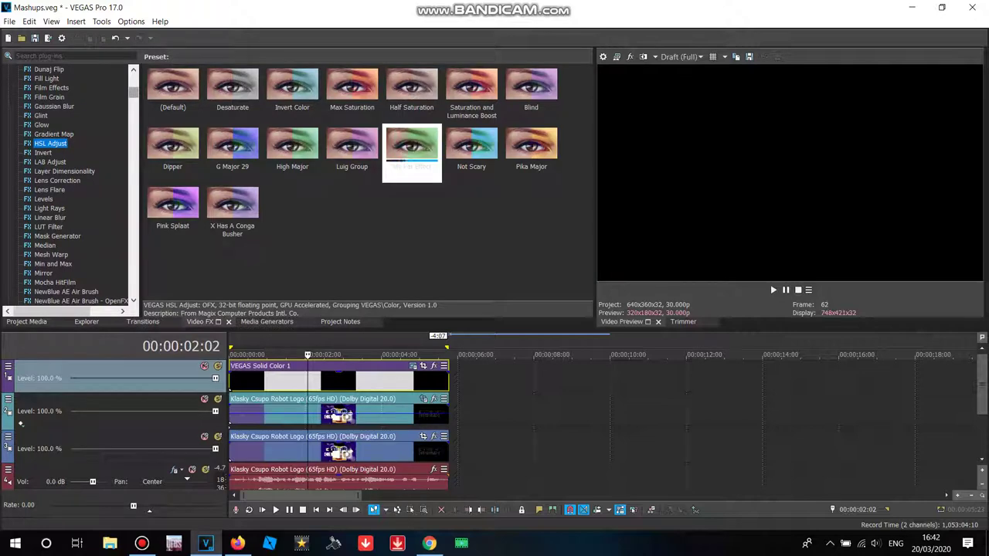
pyautogui.scroll(6, 74, 185)
pyautogui.click(52, 106)
pyautogui.click(55, 116)
pyautogui.click(172, 86)
pyautogui.moveTo(172, 87); pyautogui.dragTo(309, 380)
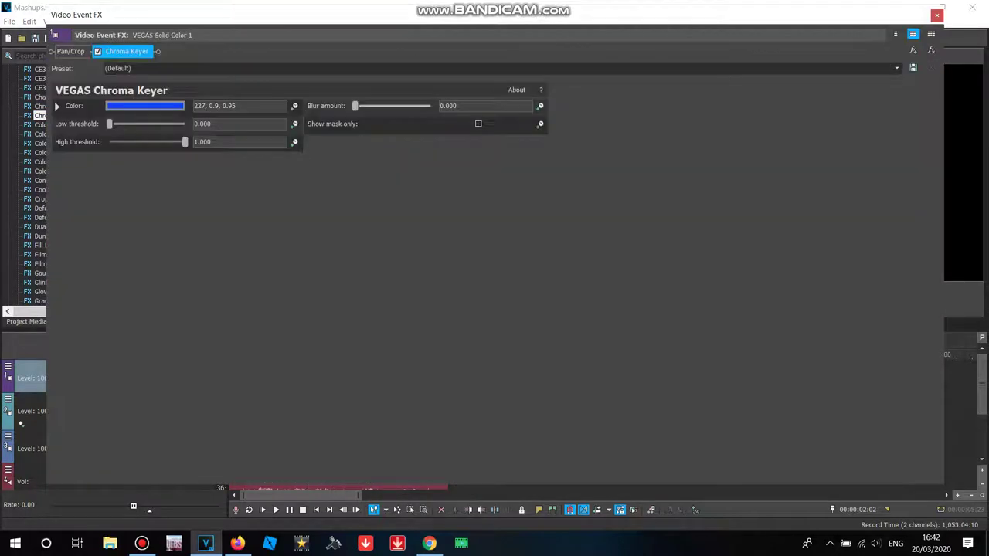
# Set the Chroma Keyer color to black and close the effect settings
pyautogui.click(145, 106)
pyautogui.click(133, 153)
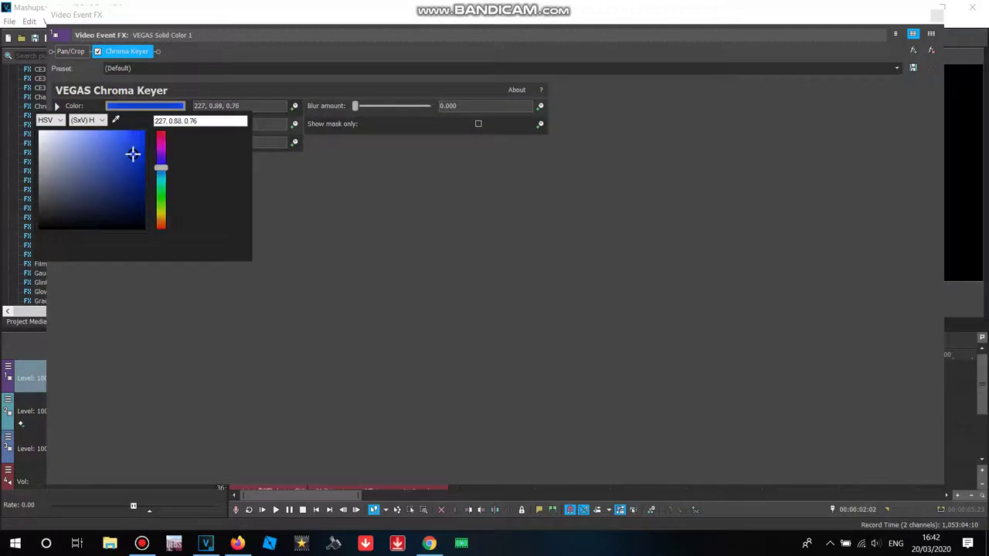
pyautogui.moveTo(133, 154); pyautogui.dragTo(143, 228)
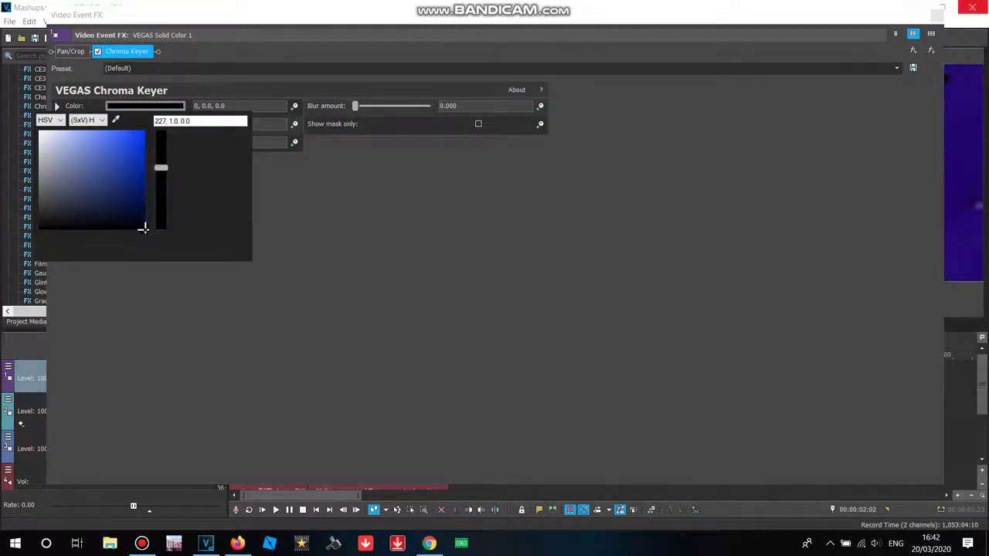
pyautogui.click(936, 16)
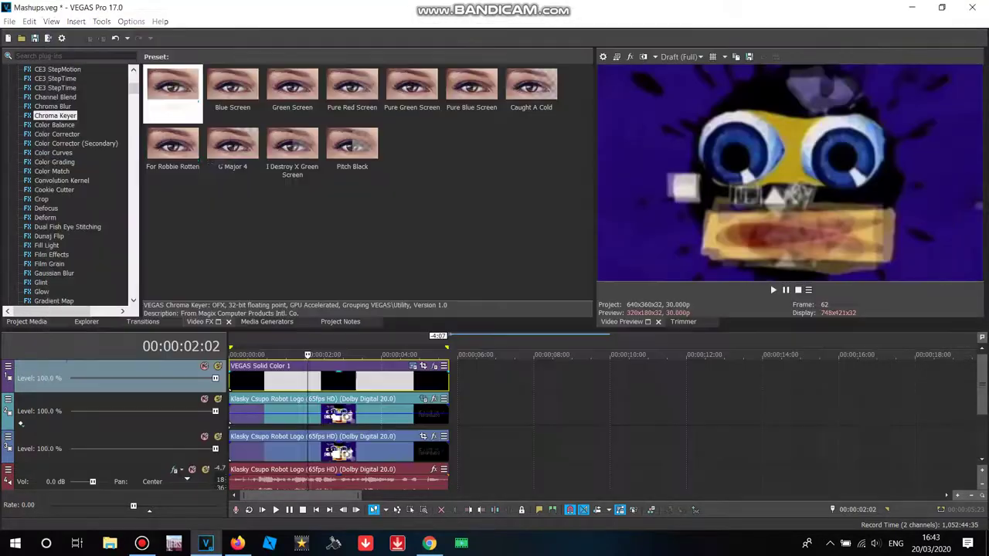
# Apply the Timecode effect with the (Default) preset to the solid color event and close its settings
pyautogui.scroll(-20, 70, 184)
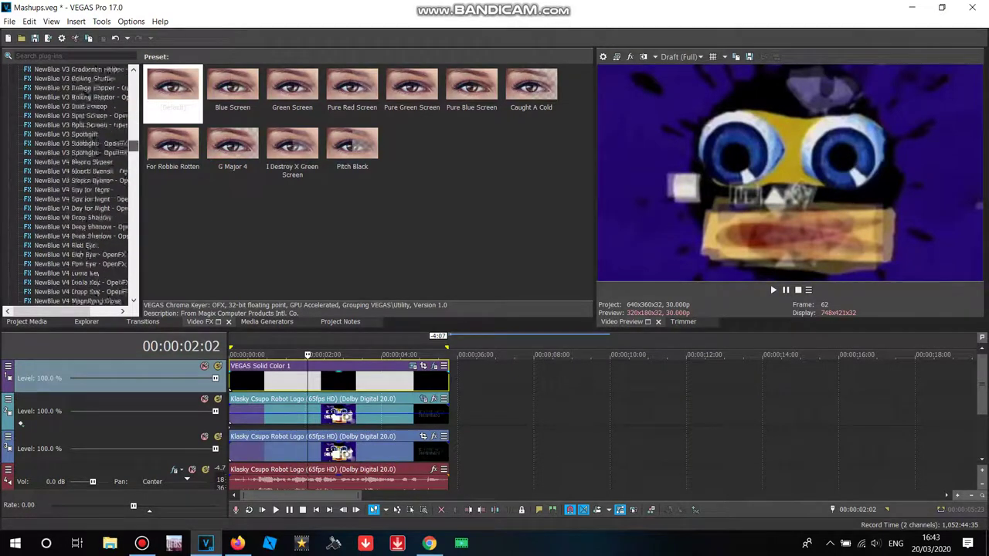
pyautogui.scroll(-20, 70, 184)
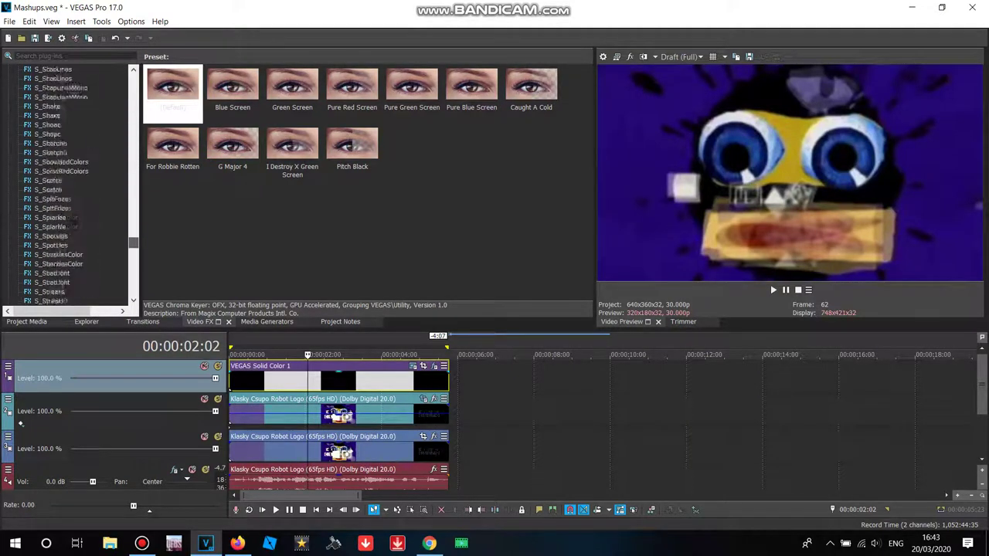
pyautogui.scroll(-20, 70, 184)
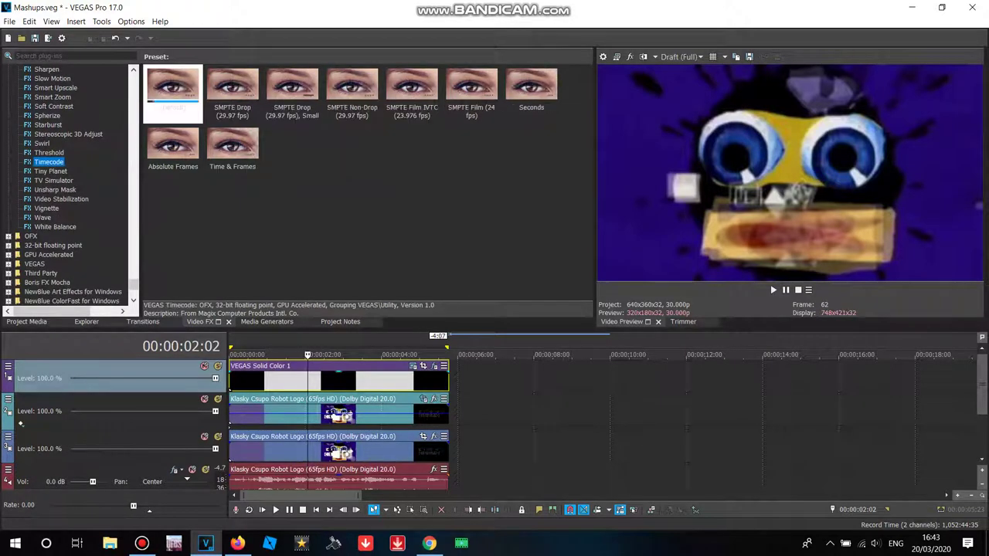
pyautogui.moveTo(173, 85); pyautogui.dragTo(339, 377)
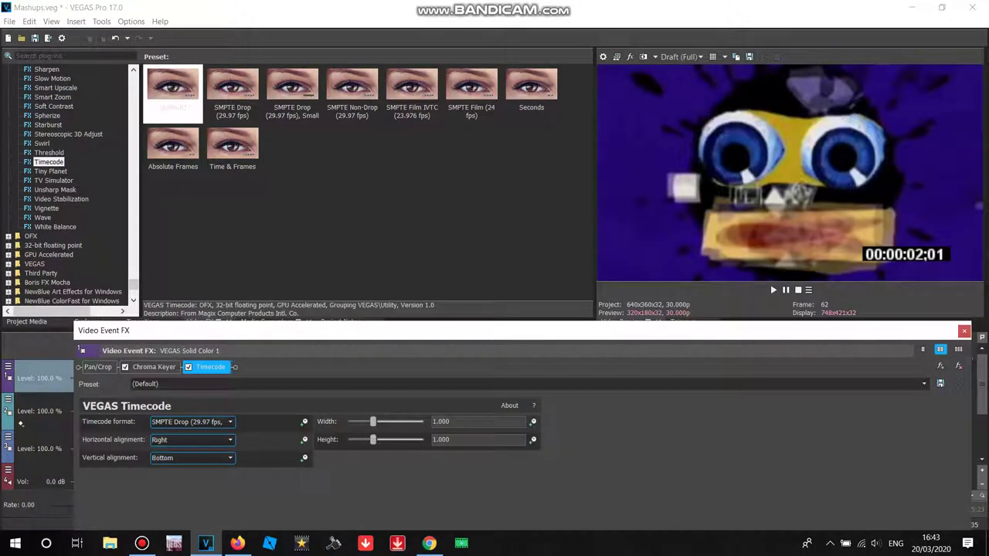
pyautogui.click(964, 331)
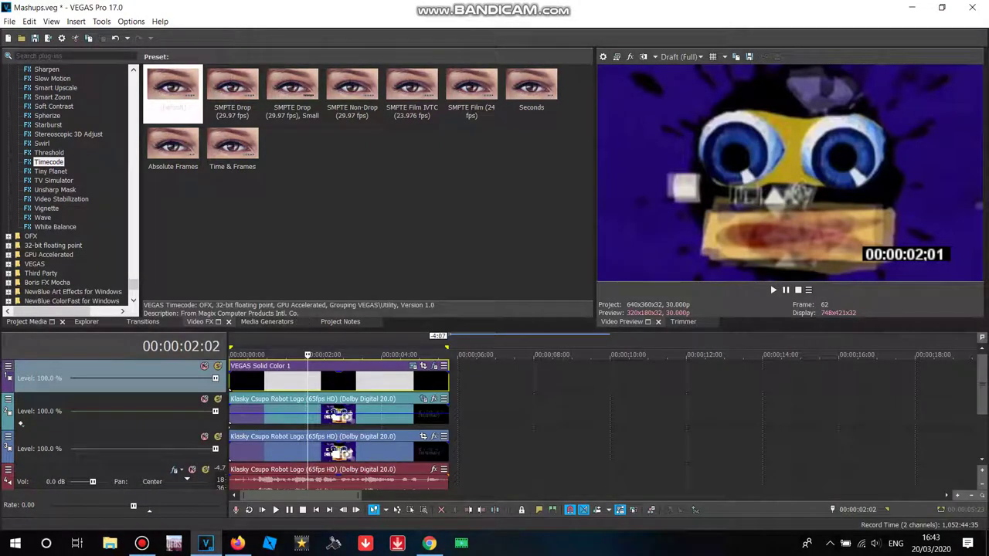
# Use Track Motion on the top track to enlarge it to about 794 × 447 and move it to about X -249, Y 39
pyautogui.click(7, 366)
pyautogui.click(31, 391)
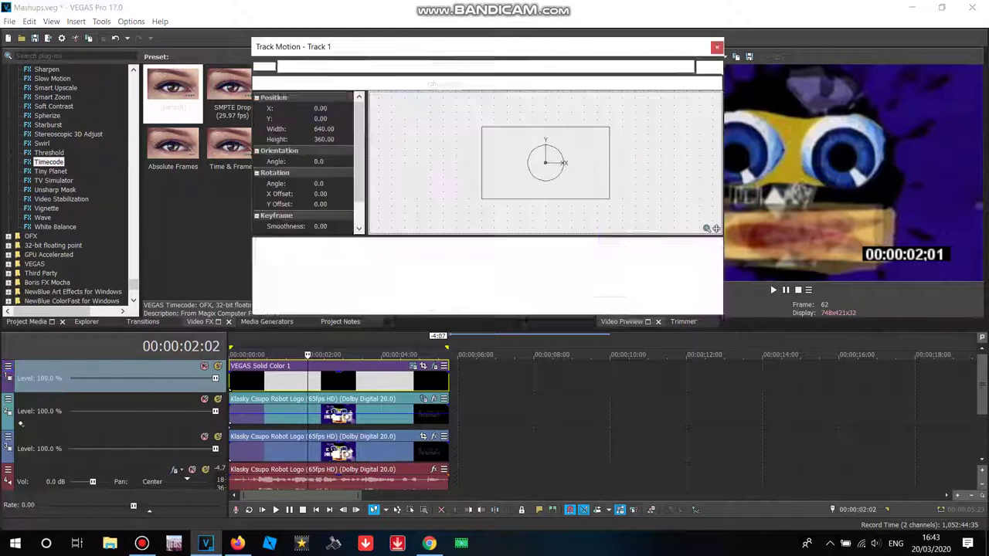
pyautogui.moveTo(546, 163); pyautogui.dragTo(507, 163)
pyautogui.moveTo(572, 127); pyautogui.dragTo(587, 119)
pyautogui.moveTo(507, 163); pyautogui.dragTo(496, 155)
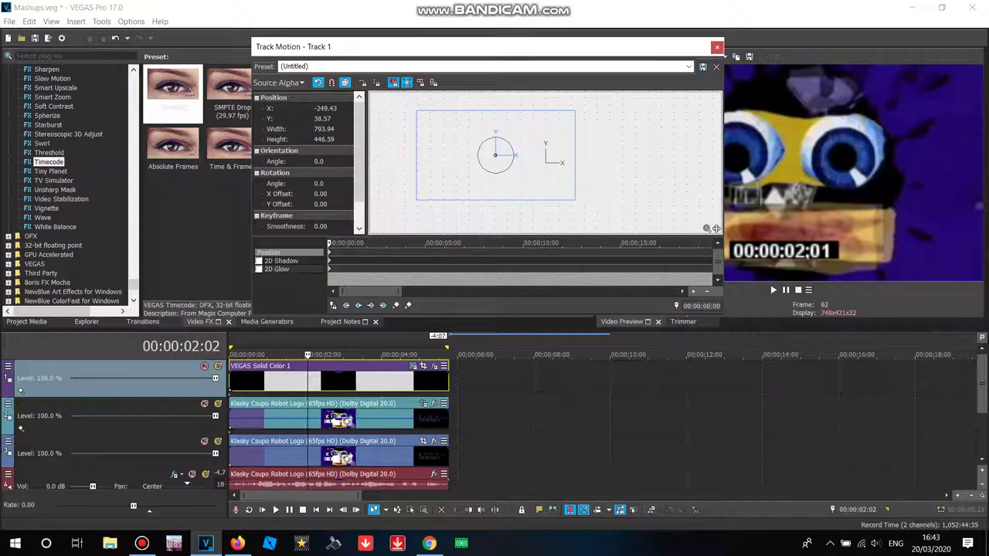
pyautogui.click(717, 46)
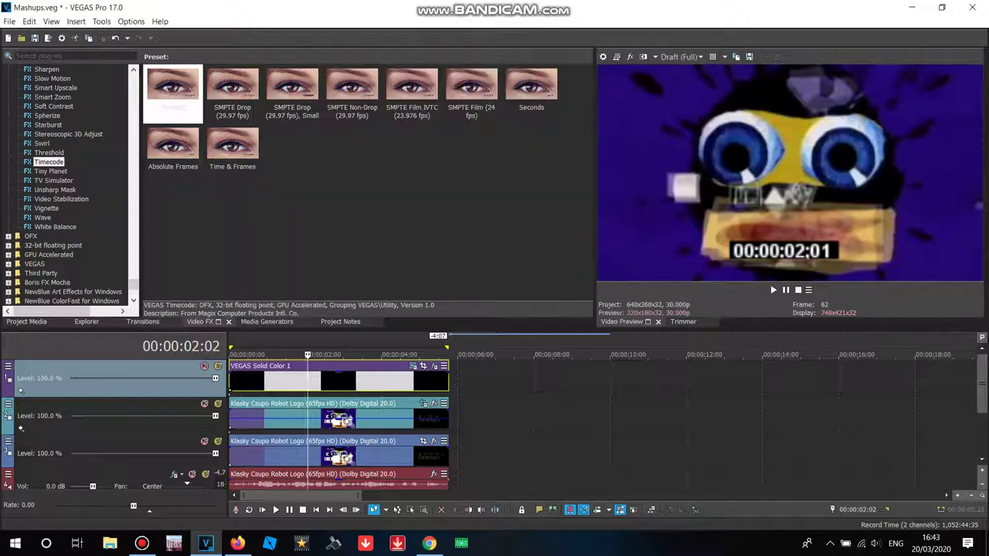
# Try to reorder the Chroma Keyer in the solid color event's effect chain, and close the effect settings
pyautogui.click(434, 365)
pyautogui.moveTo(154, 367)
pyautogui.mouseDown()
pyautogui.moveTo(223, 367)
pyautogui.moveTo(145, 367)
pyautogui.mouseUp()
pyautogui.click(965, 331)
# Set the audio event to Classic pitch shifting with A17. Drums, unpitched (minimum echo) and a pitch change of 12
pyautogui.rightClick(362, 483)
pyautogui.click(393, 523)
pyautogui.click(530, 223)
pyautogui.click(510, 248)
pyautogui.click(531, 241)
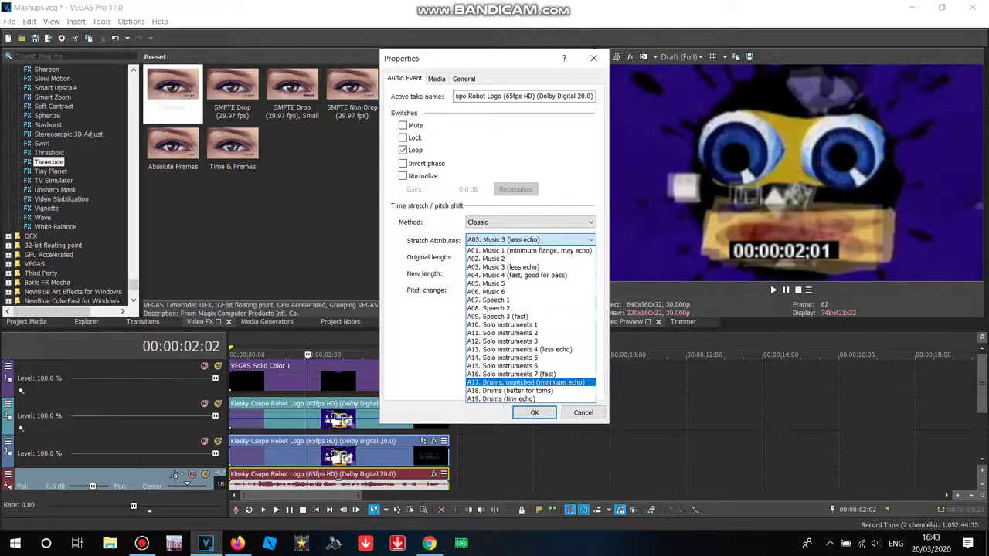
pyautogui.click(525, 382)
pyautogui.write('12')
pyautogui.click(535, 412)
# Switch to Chrome to pause the Athletic - New Super Mario Bros. music video, and return to VEGAS Pro
pyautogui.click(430, 543)
pyautogui.press('space')
pyautogui.click(206, 543)
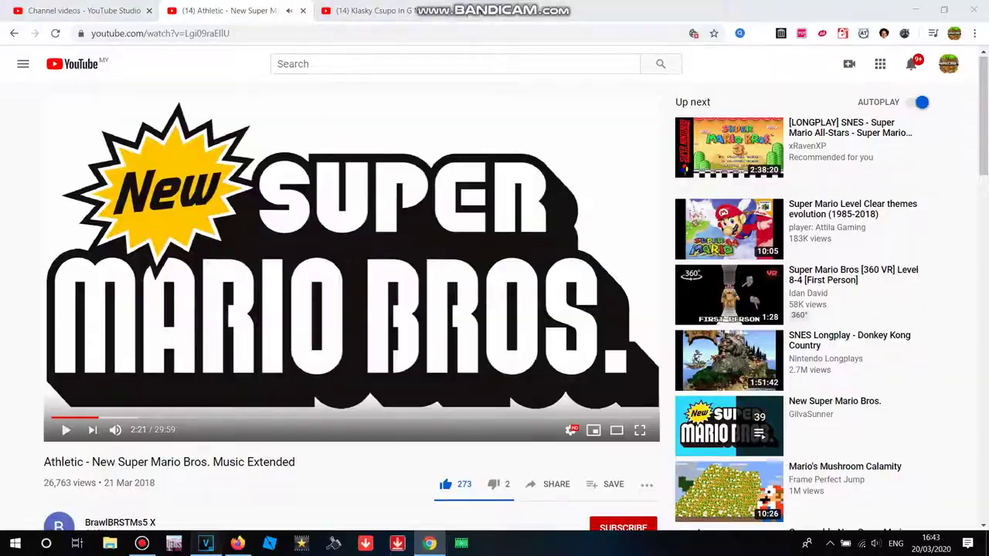
# Play the edited logo project from the start of the timeline to check the effect
pyautogui.click(514, 433)
pyautogui.hotkey('ctrl', 'Home')
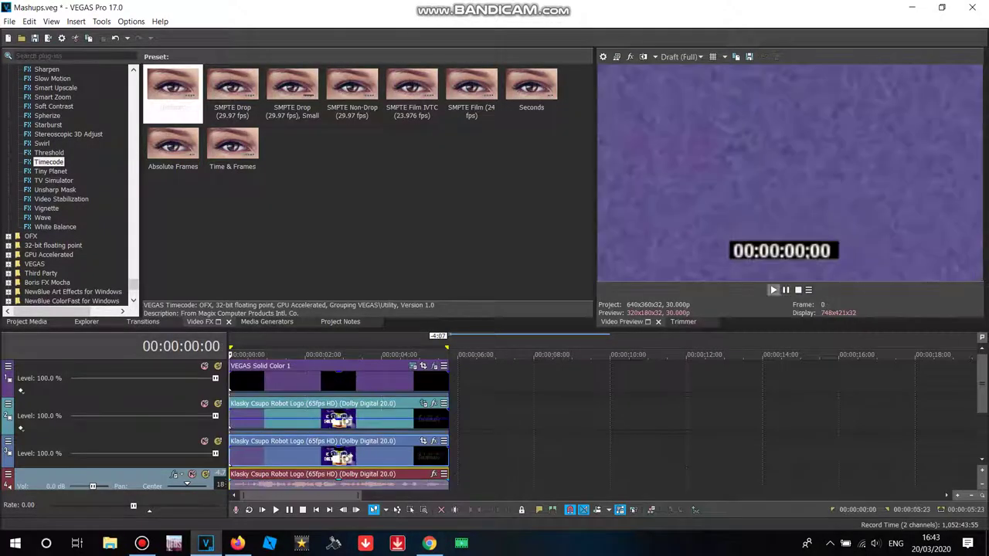
pyautogui.click(772, 290)
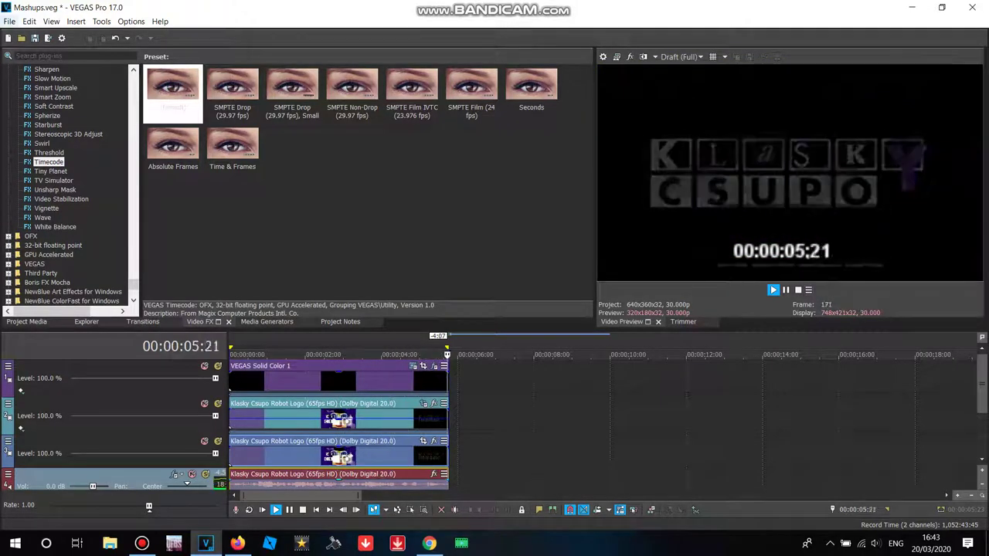
# Render the project as "Klasky Csupo in G Major 752" using Windows Media Video V11 and the 6.4 Mbps HD 1080-24p Video template
pyautogui.click(9, 21)
pyautogui.click(31, 112)
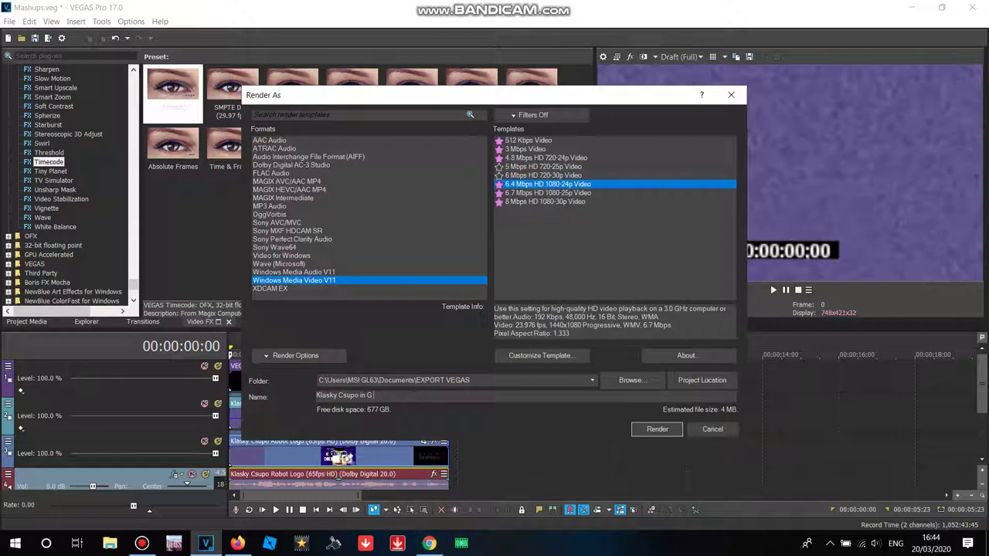
pyautogui.press('BackSpace')
pyautogui.press('Return')
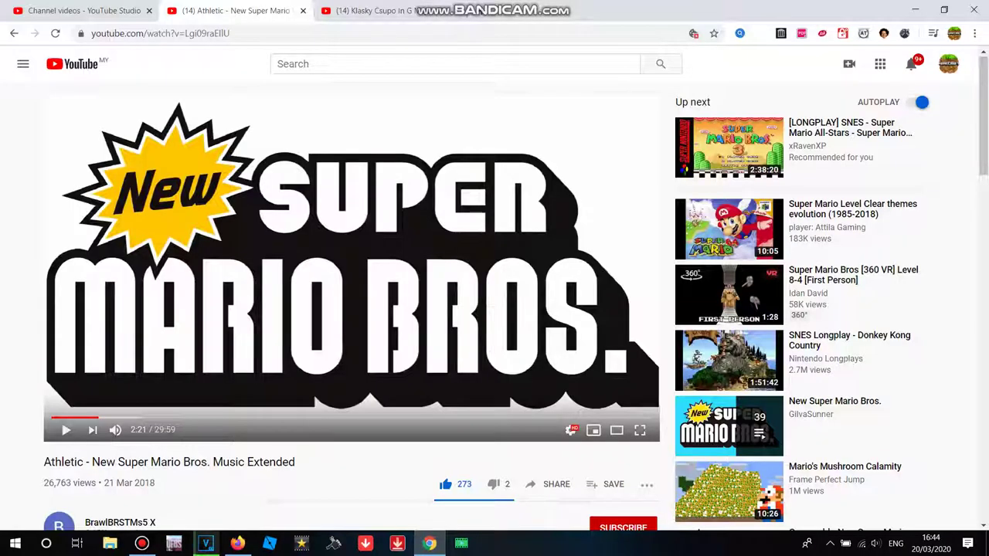
# In YouTube Studio in Chrome, dismiss the Video processing notice and start a new video upload with the file chooser open
pyautogui.hotkey('ctrl', '1')
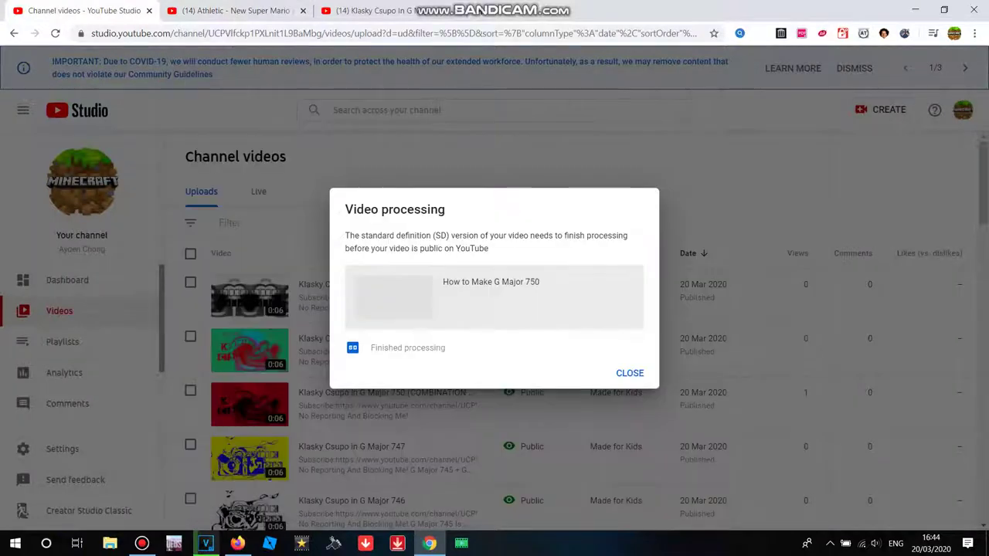
pyautogui.click(630, 373)
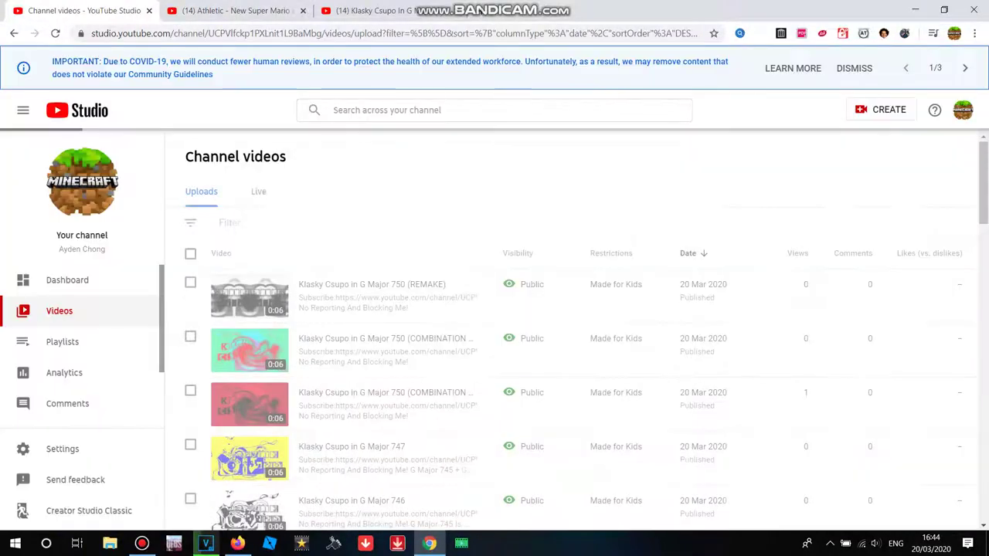
pyautogui.click(881, 110)
pyautogui.click(872, 134)
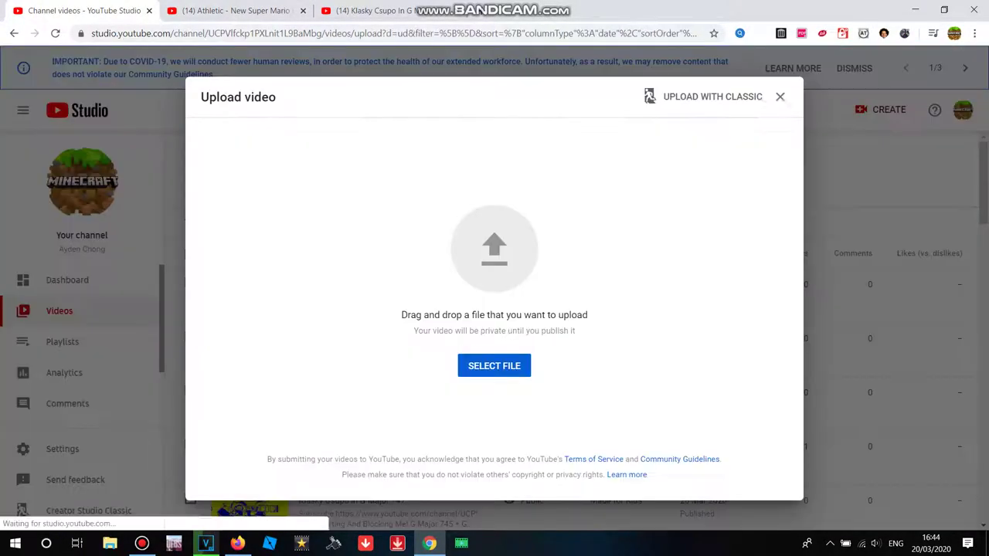
pyautogui.click(499, 251)
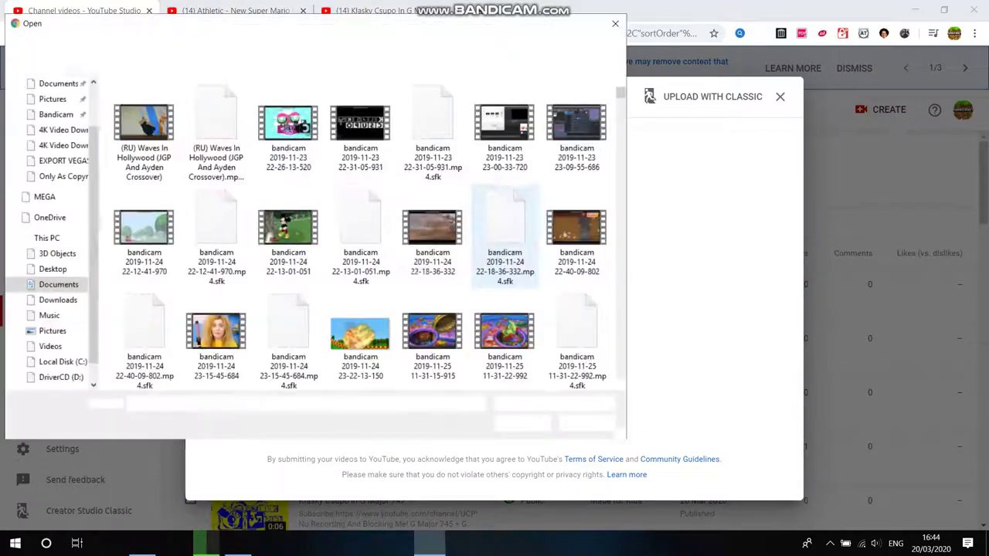
# Search Documents\EXPORT VEGAS for the G Major 752 render and choose Klasky Csupo in G Major 752.wmv for upload
pyautogui.click(59, 285)
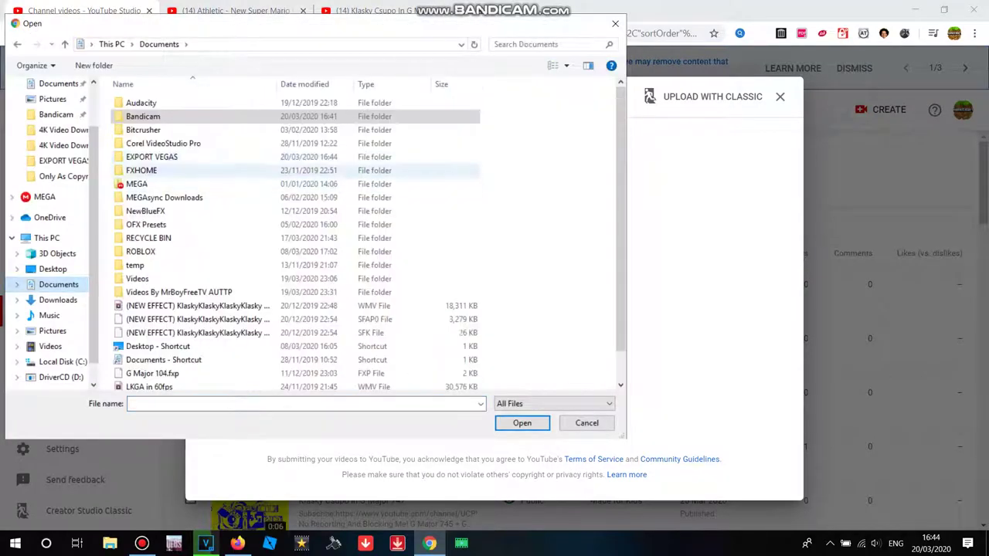
pyautogui.doubleClick(147, 158)
pyautogui.click(541, 44)
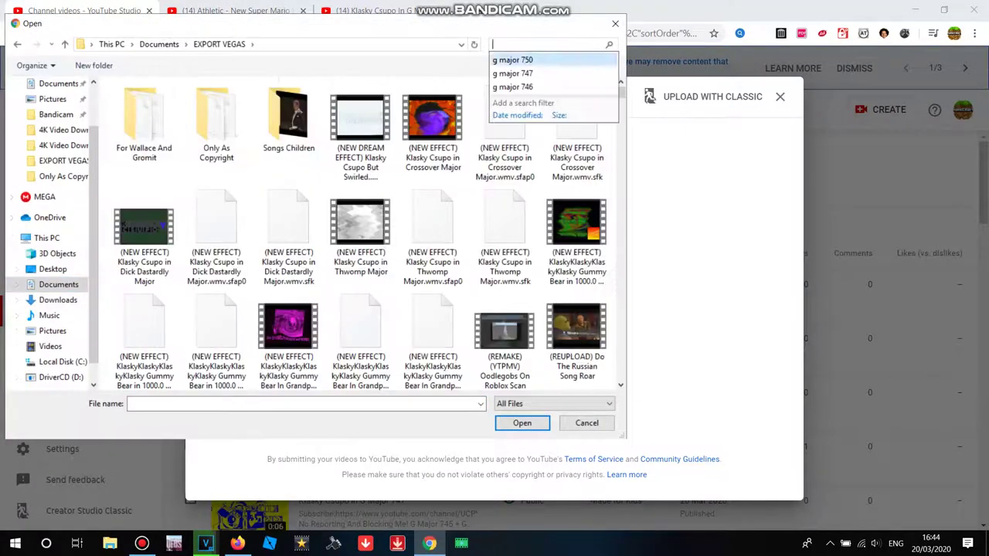
pyautogui.click(512, 59)
pyautogui.press('BackSpace')
pyautogui.write('2')
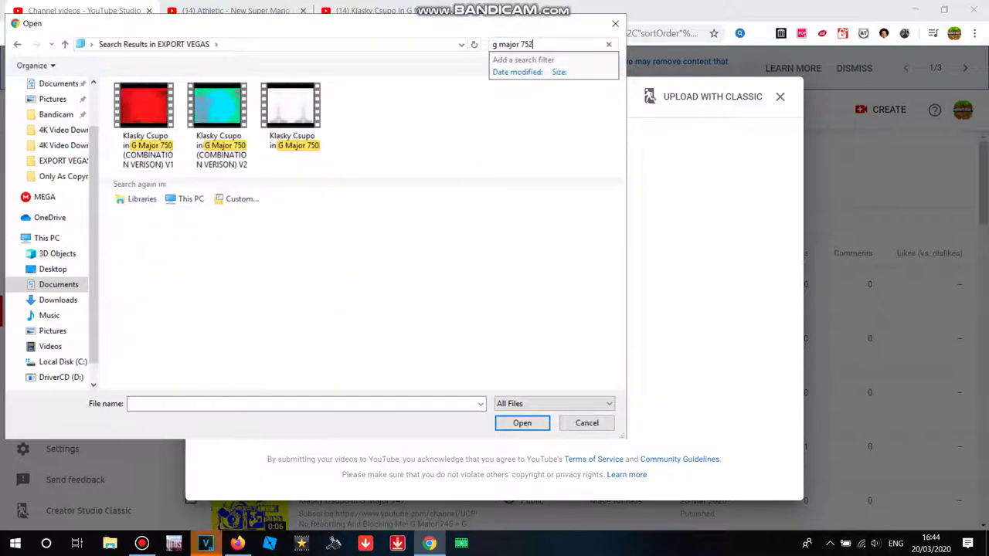
pyautogui.press('BackSpace')
pyautogui.write('1')
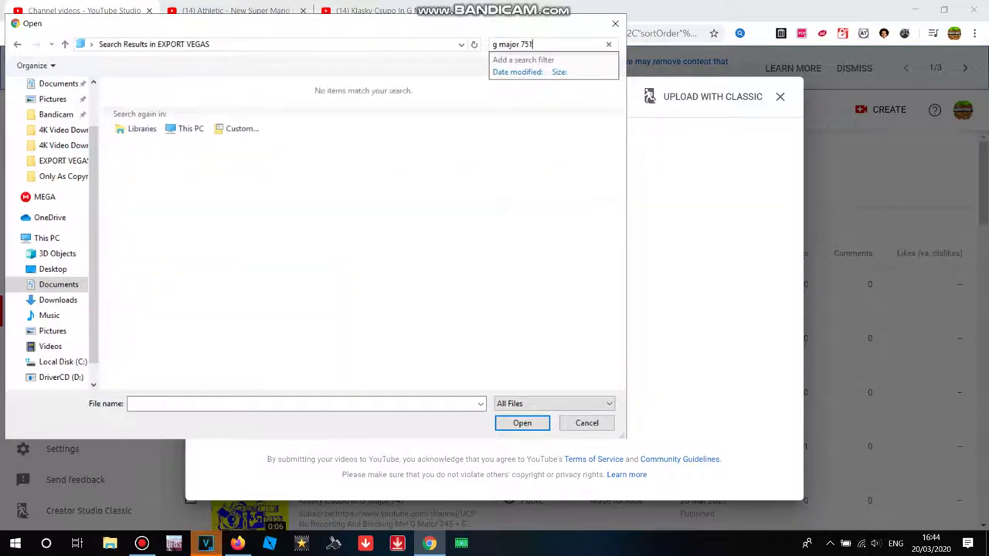
pyautogui.doubleClick(144, 116)
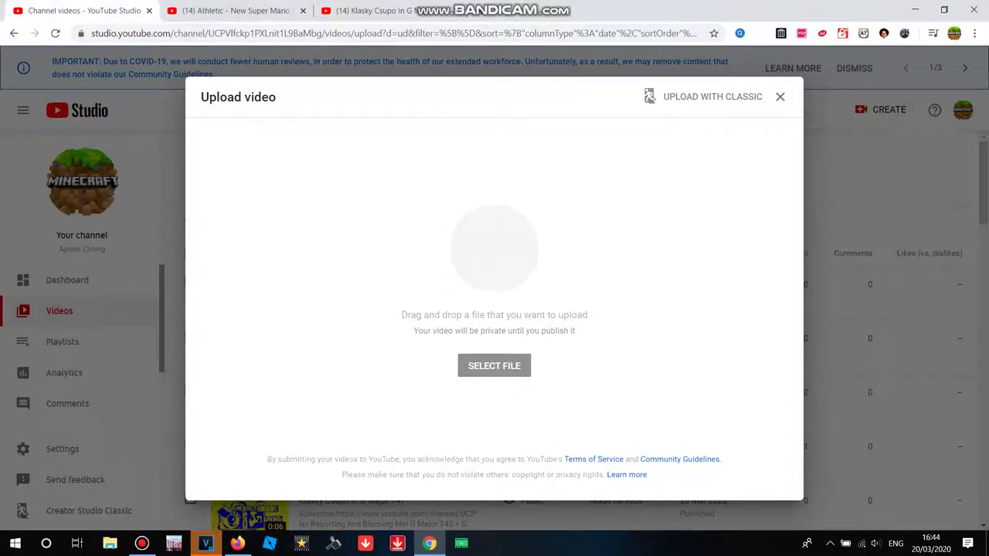
# Add a new line at the end of the video description dedicating the video to two other creators' channels
pyautogui.press('Return')
pyautogui.write('Deci')
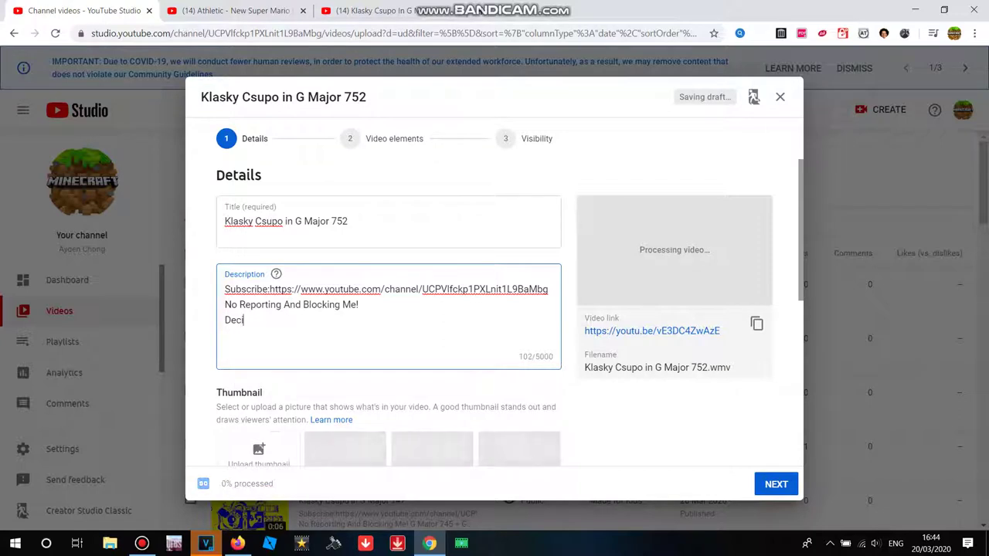
pyautogui.write('tated To Max Korus And Joey')
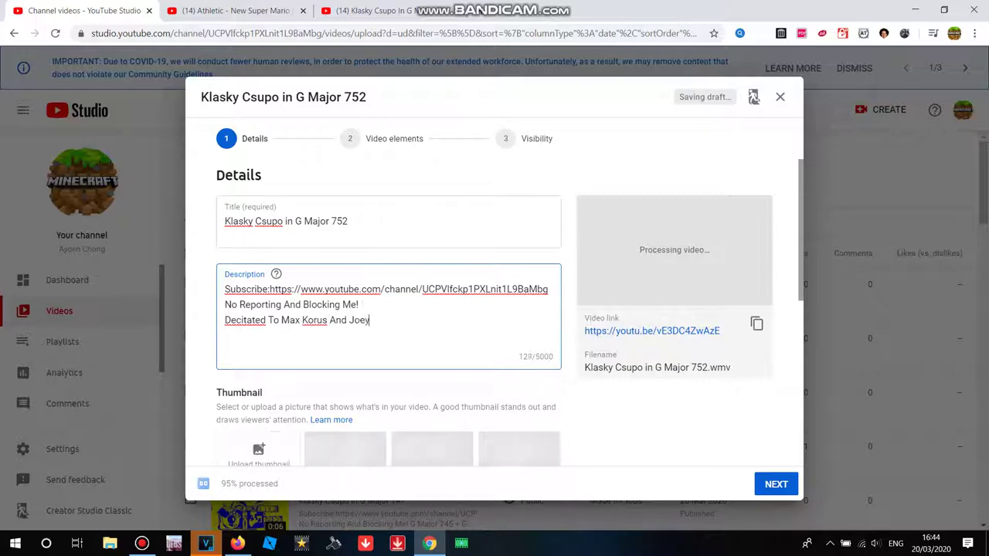
pyautogui.write("'s Chann")
# Mark the video as Made for Kids and proceed through Video elements and Visibility without adding an end screen or cards
pyautogui.click(776, 484)
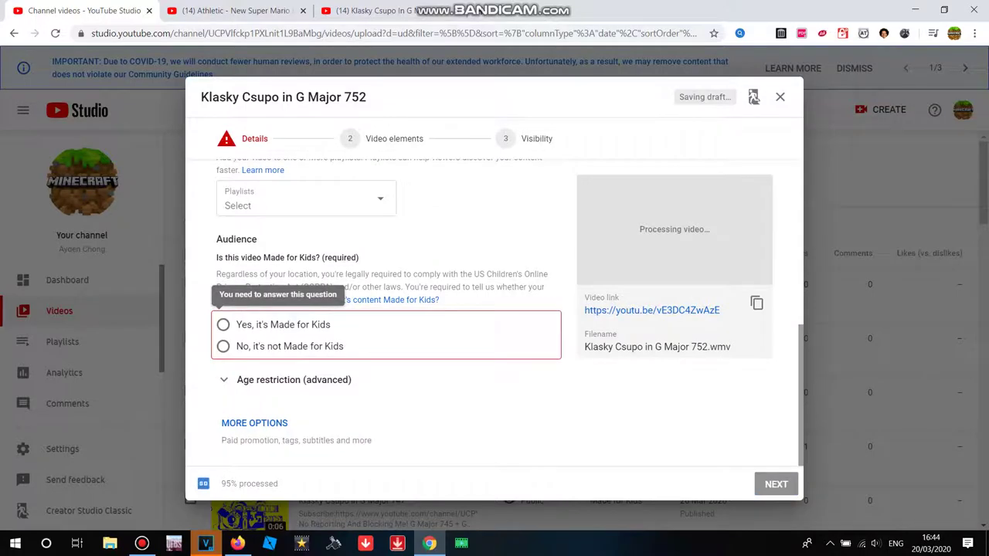
pyautogui.click(223, 324)
pyautogui.click(775, 480)
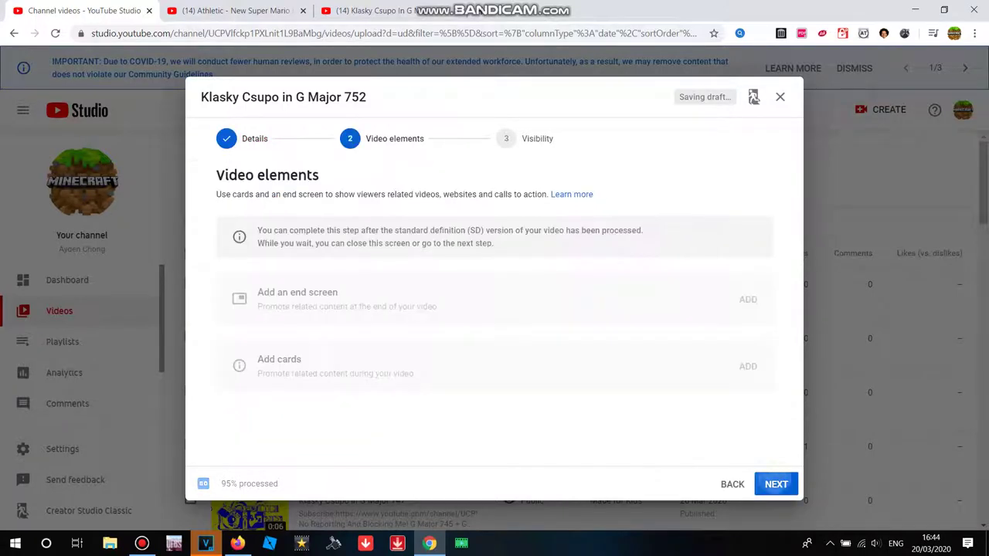
pyautogui.click(775, 480)
pyautogui.click(775, 481)
# Play the Klasky Csupo In G Major 127 video in its browser tab and search YouTube for "g major 756"
pyautogui.click(235, 11)
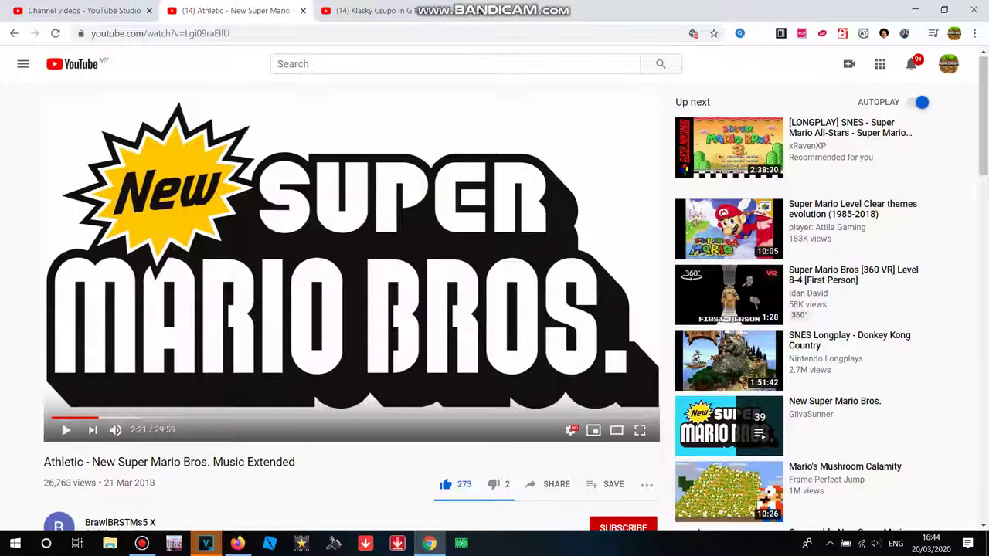
pyautogui.hotkey('ctrl', 'Tab')
pyautogui.press('space')
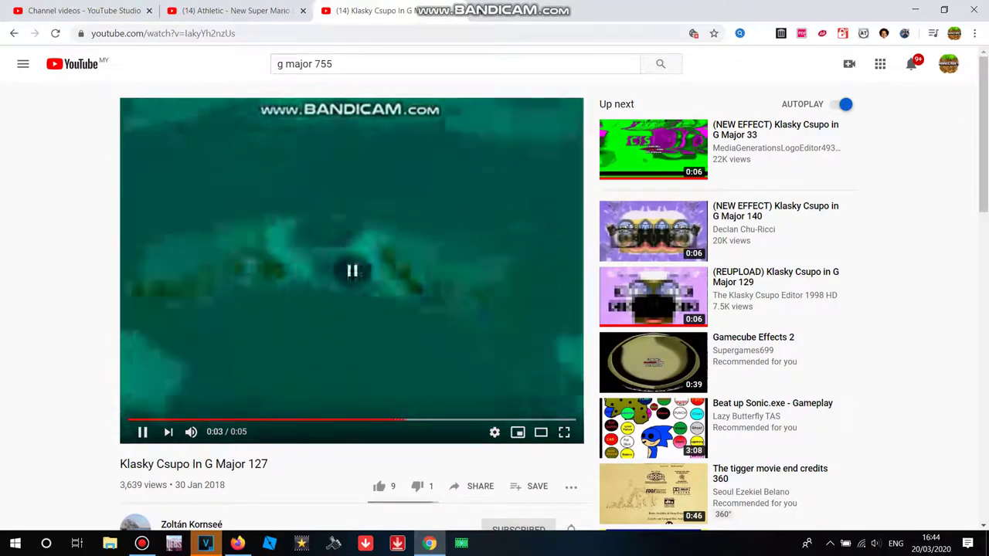
pyautogui.click(332, 64)
pyautogui.press('BackSpace')
pyautogui.write('6')
pyautogui.press('Return')
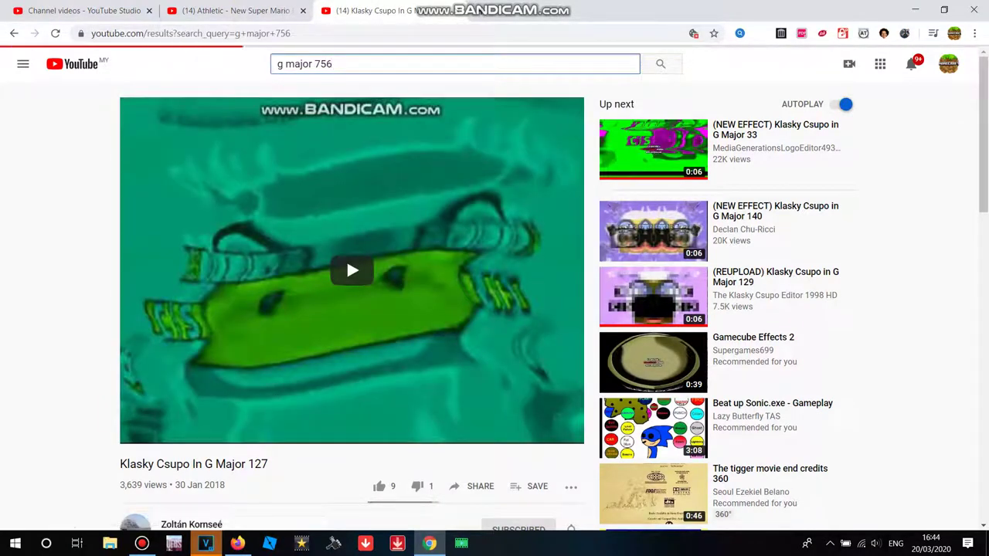
pyautogui.click(235, 10)
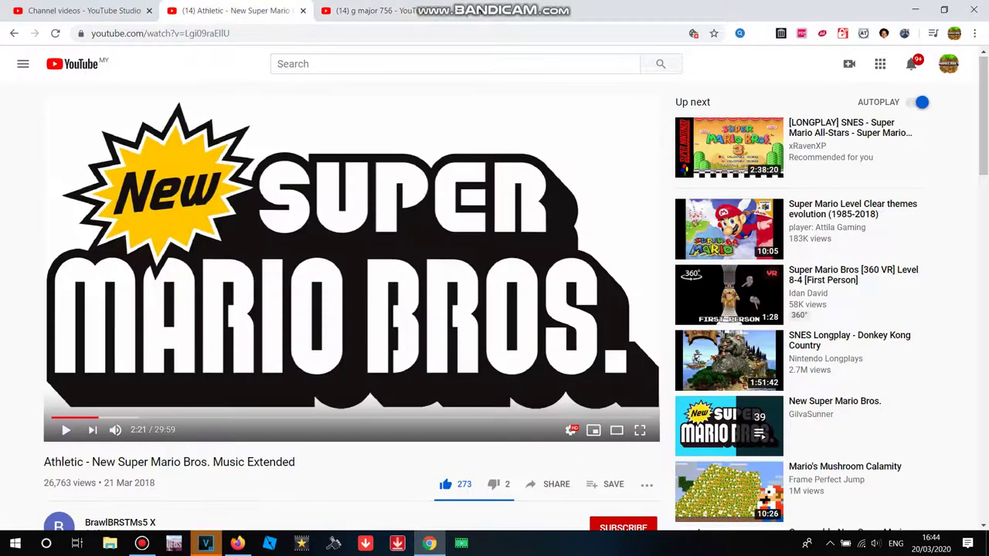
pyautogui.click(206, 543)
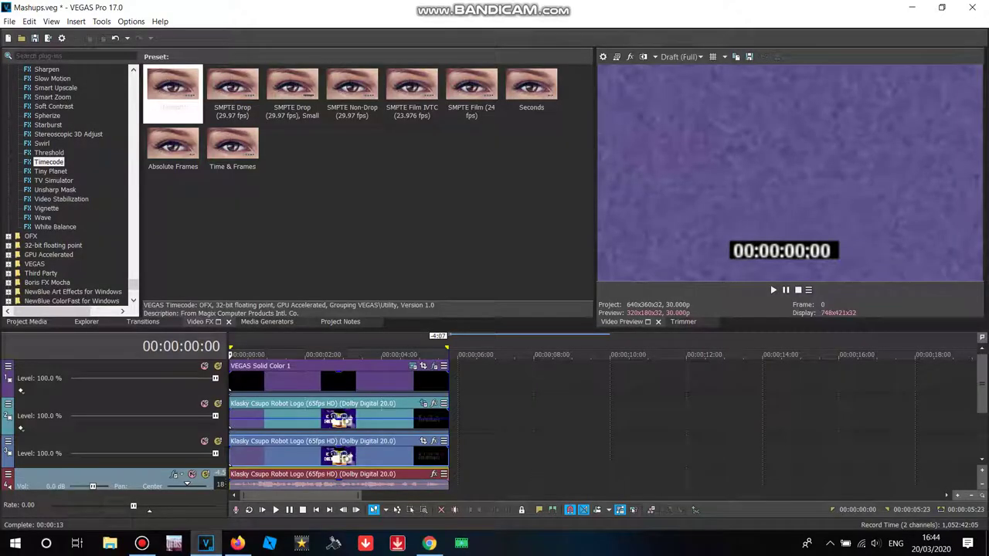
pyautogui.hotkey('alt', 'Tab')
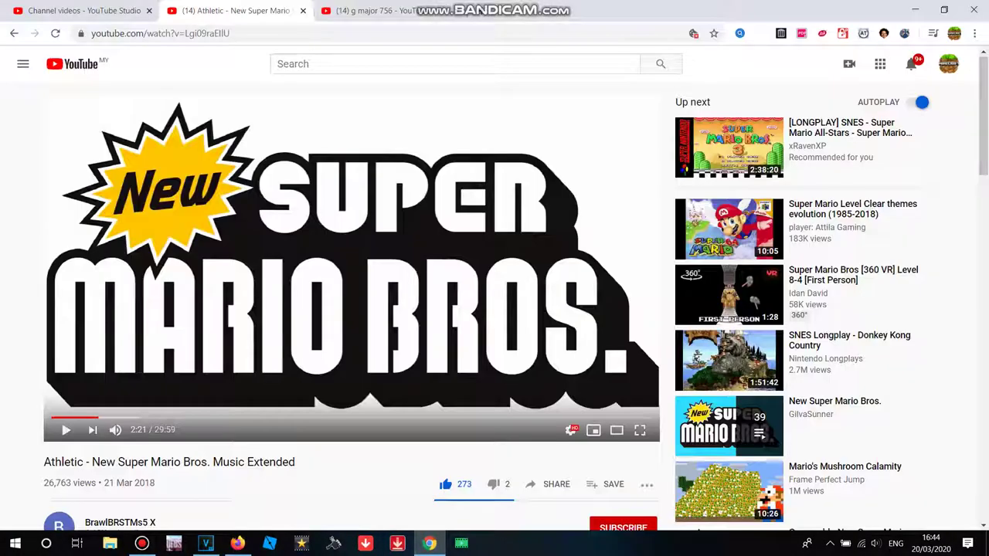
# Go back from the search results to the Klasky Csupo in G Major 755 video page and view its details
pyautogui.hotkey('ctrl', 'Tab')
pyautogui.click(14, 34)
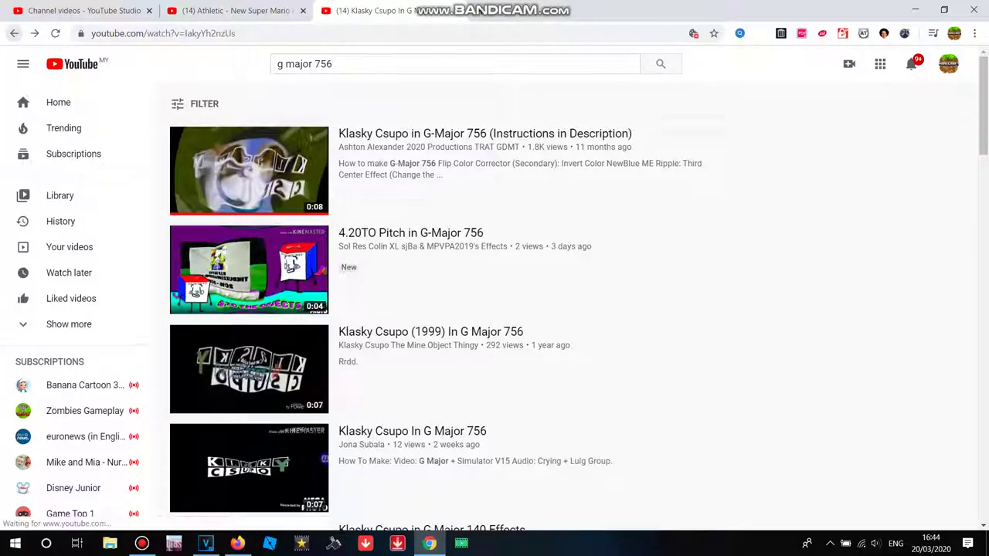
pyautogui.click(14, 34)
pyautogui.scroll(-2, 336, 226)
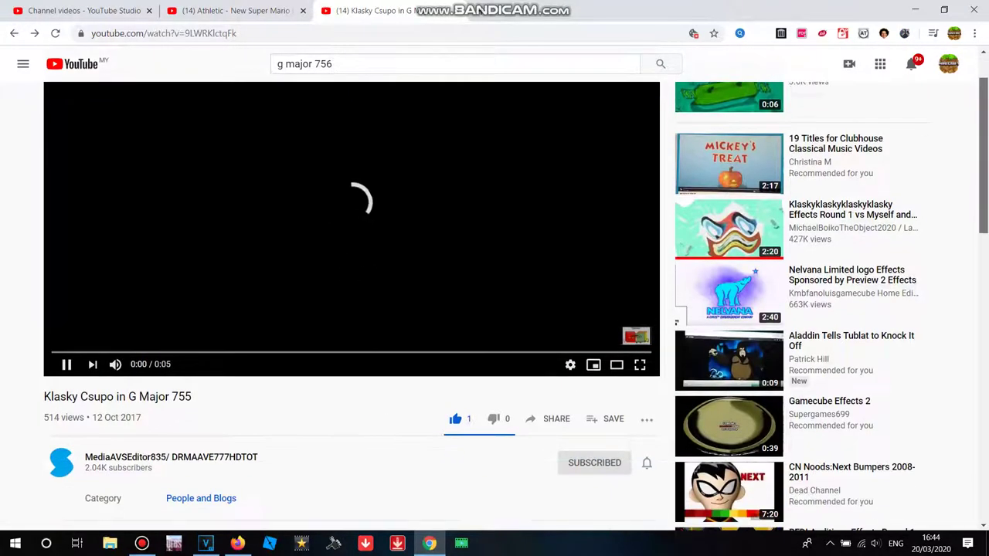
# Pause the Klasky Csupo in G Major 755 video, open its uploader's channel and copy the first part of the channel name
pyautogui.scroll(1, 336, 226)
pyautogui.click(336, 227)
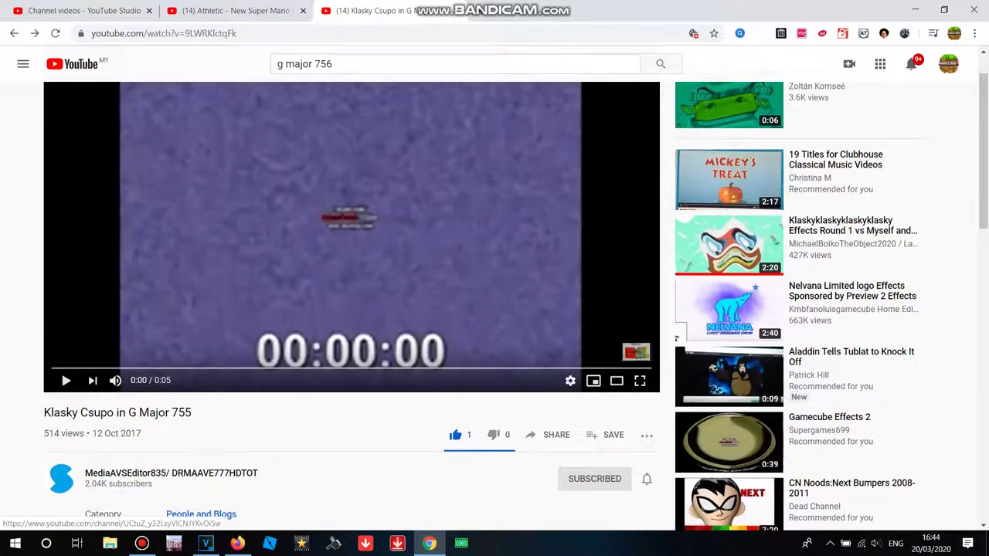
pyautogui.click(171, 473)
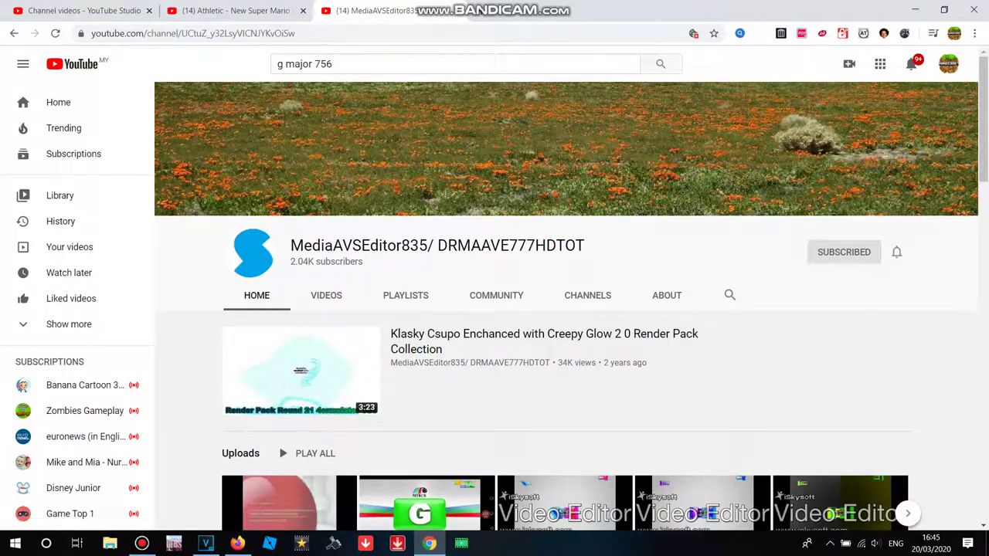
pyautogui.moveTo(291, 245); pyautogui.dragTo(427, 246)
pyautogui.rightClick(427, 246)
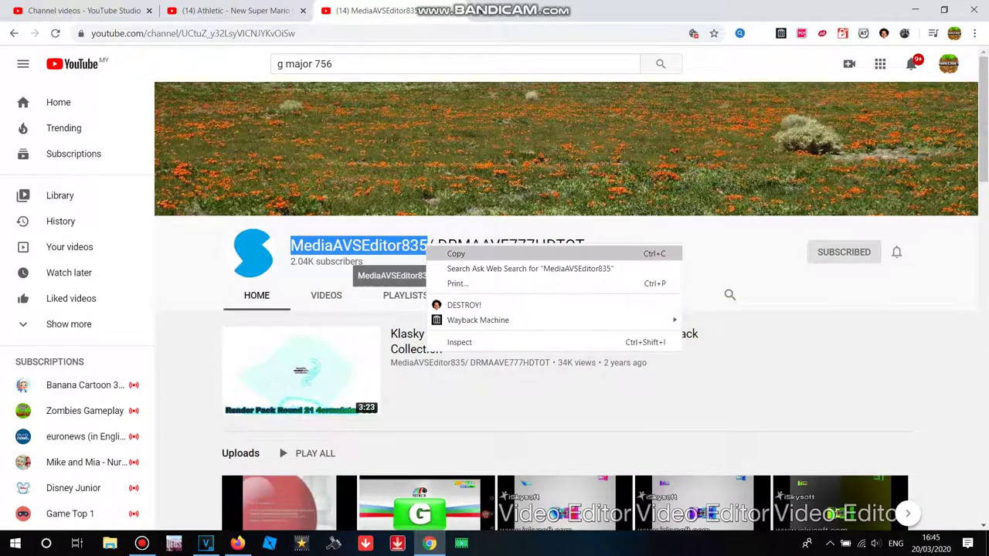
pyautogui.click(452, 254)
# Search YouTube for "g major 755" and look through the first results
pyautogui.click(333, 64)
pyautogui.press('BackSpace')
pyautogui.write('4')
pyautogui.press('BackSpace')
pyautogui.write('5')
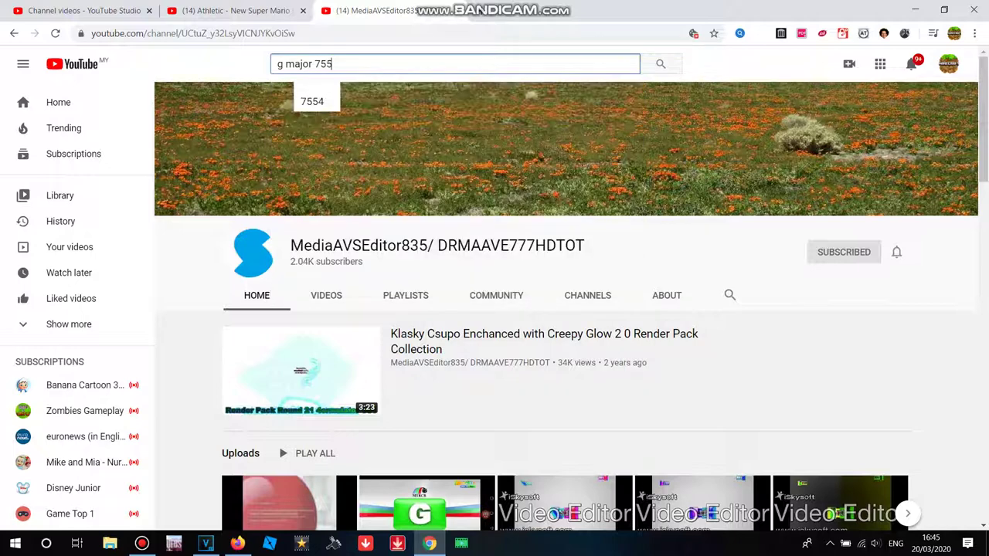
pyautogui.press('Return')
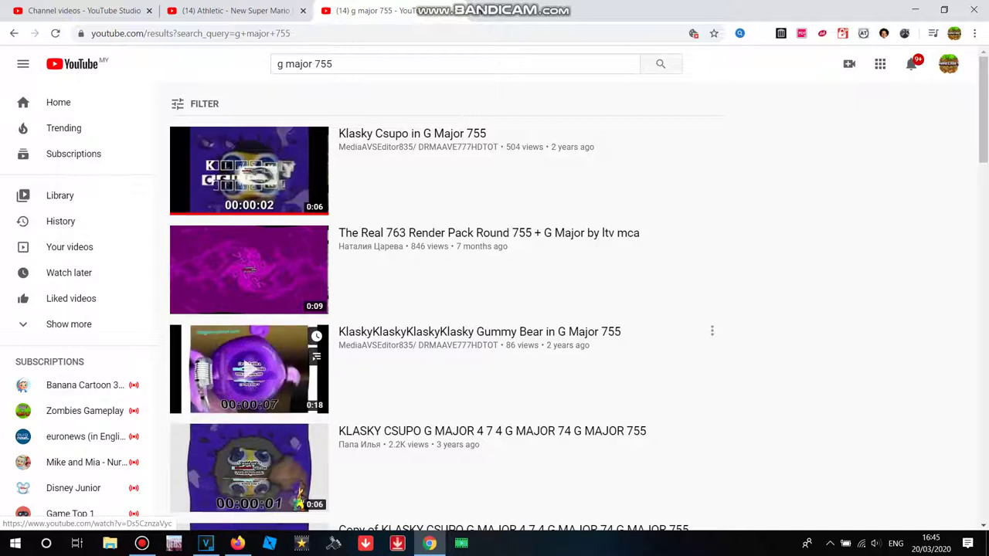
pyautogui.scroll(-3, 248, 369)
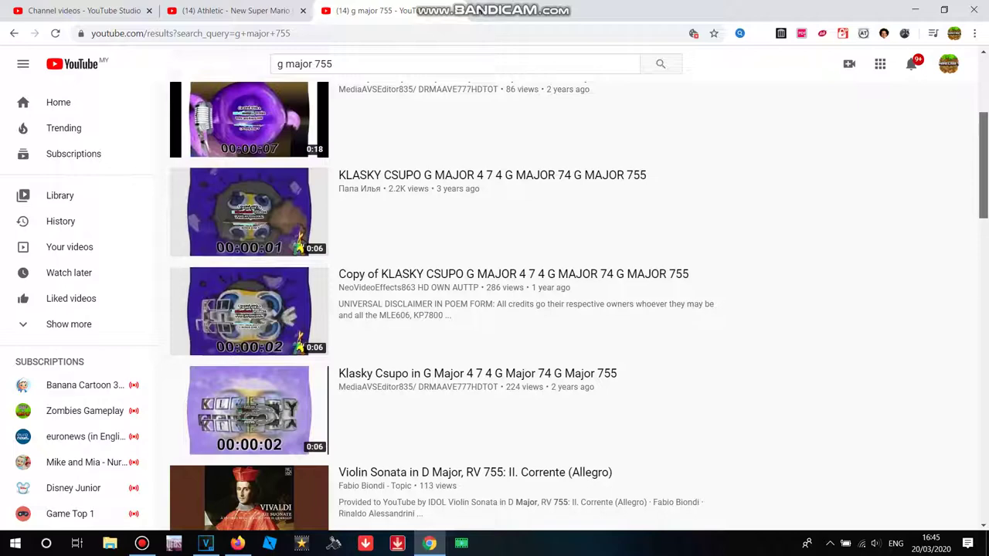
pyautogui.scroll(-2, 249, 369)
pyautogui.scroll(5, 249, 369)
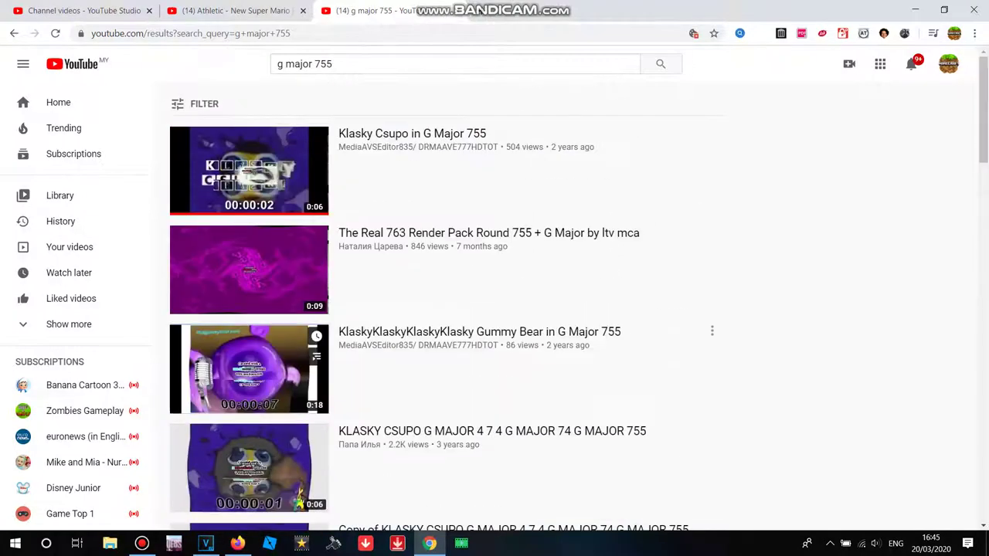
# Open the KlaskyKlaskyKlaskyKlasky Gummy Bear in G Major 755 video, like it and set its playback back to the start
pyautogui.click(249, 370)
pyautogui.click(455, 486)
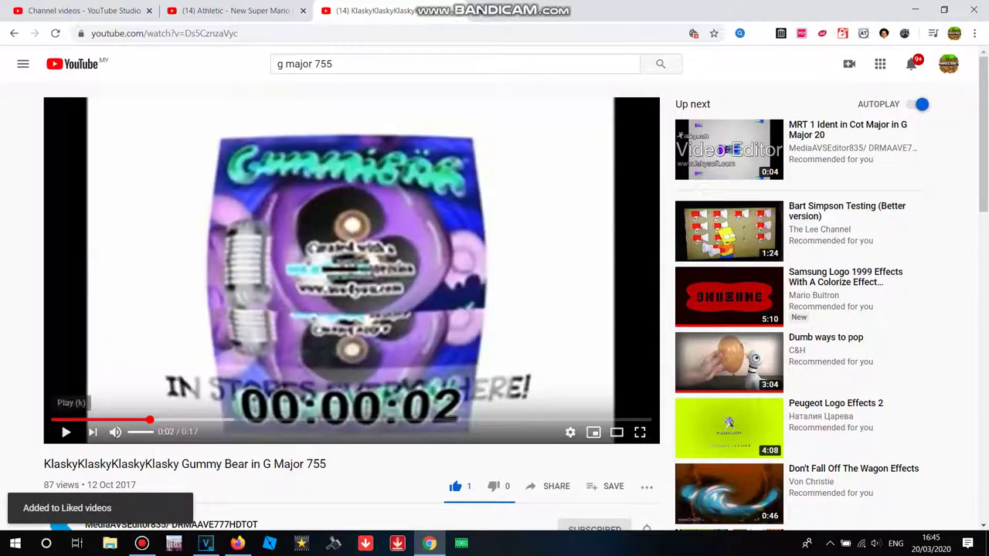
pyautogui.click(55, 420)
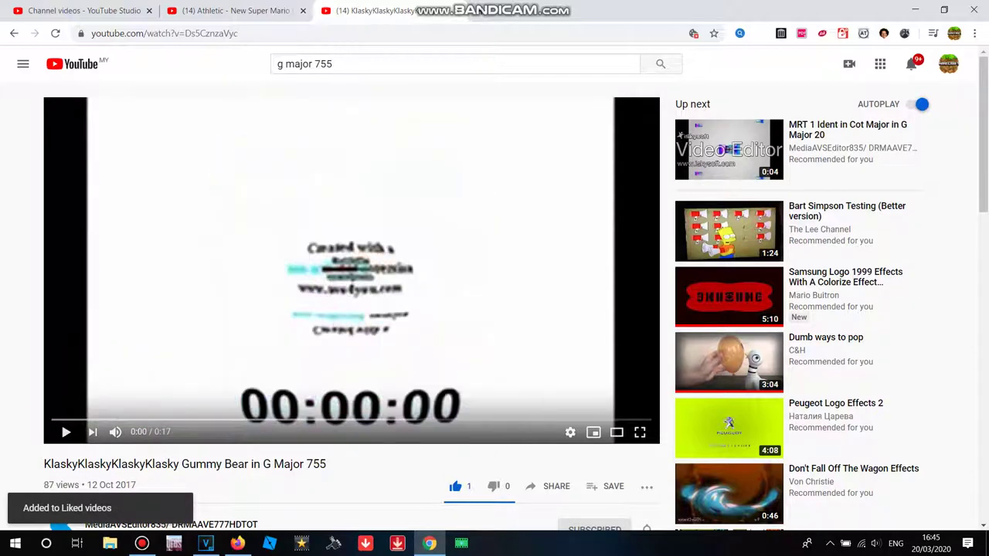
pyautogui.moveTo(983, 135)
pyautogui.mouseDown()
pyautogui.moveTo(983, 199)
pyautogui.moveTo(983, 133)
pyautogui.mouseUp()
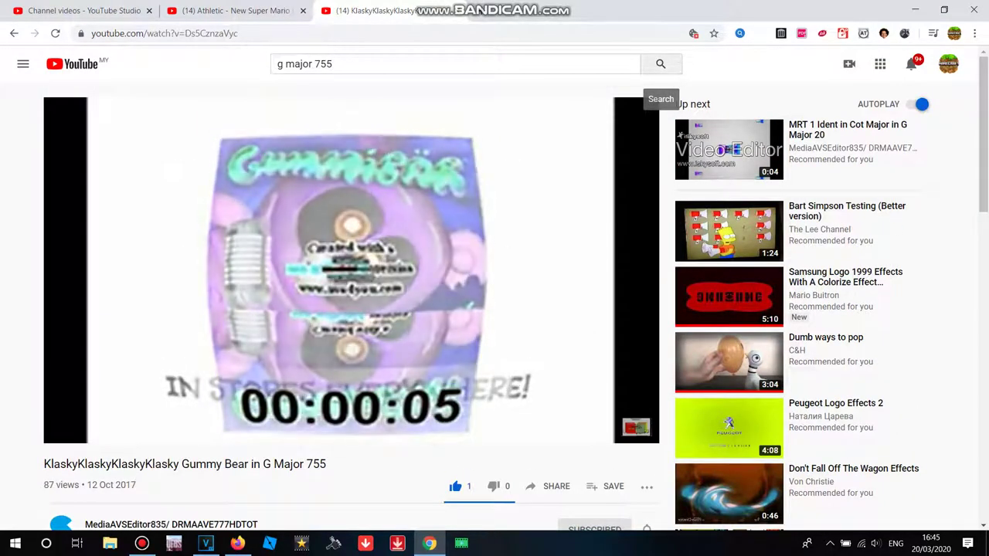
# Repeat the "g major 755" search, then open and like the Copy of KLASKY CSUPO G MAJOR 4 7 4 G MAJOR 74 G MAJOR 755 video
pyautogui.click(660, 63)
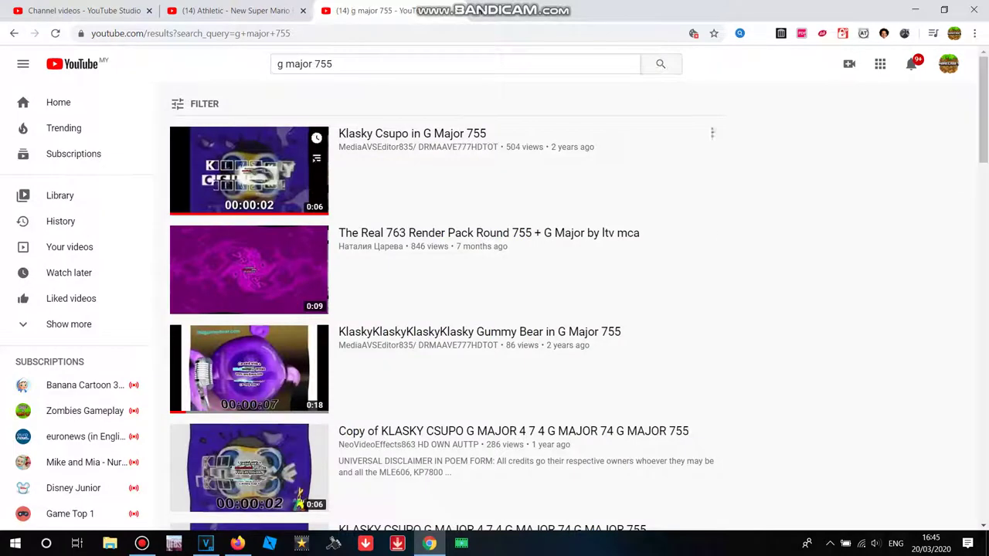
pyautogui.scroll(-2, 495, 301)
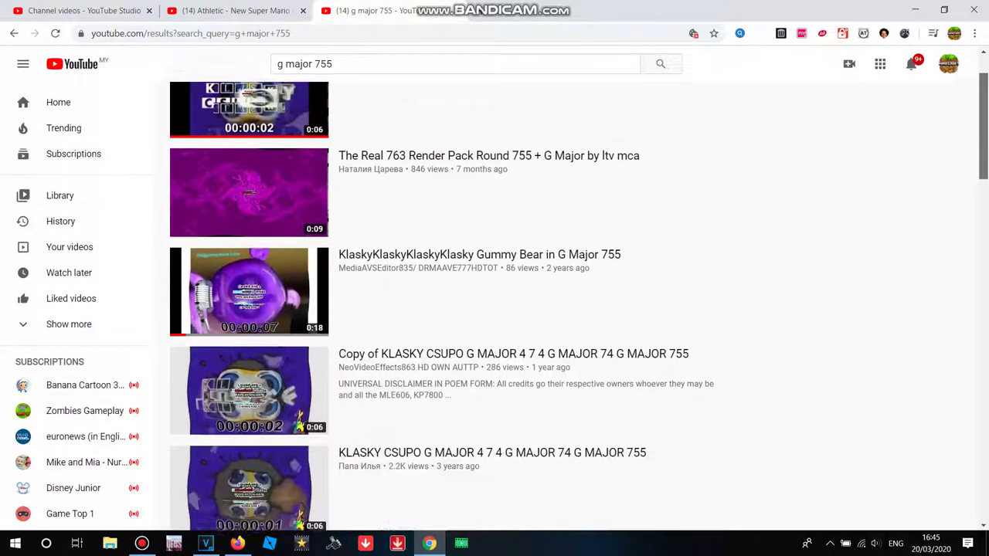
pyautogui.scroll(-1, 249, 309)
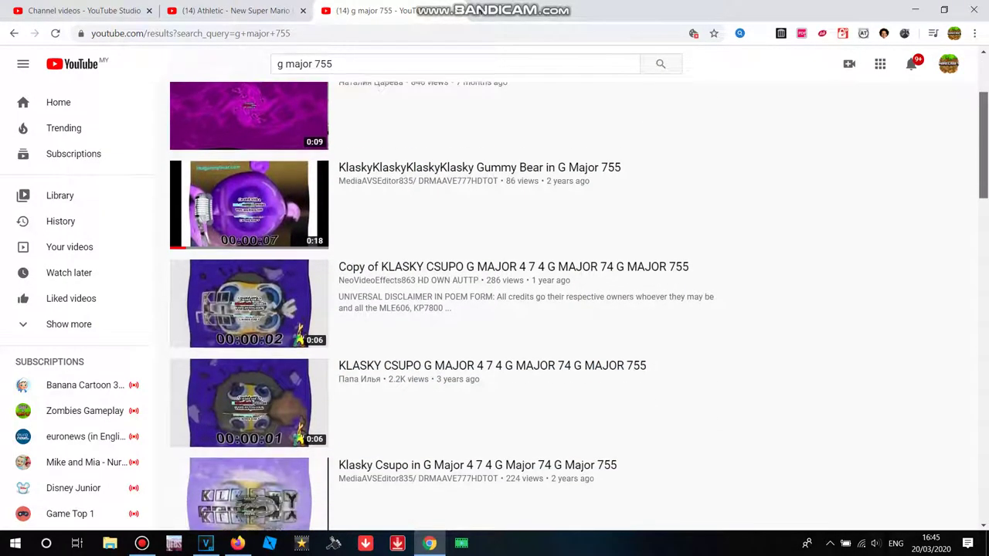
pyautogui.click(249, 292)
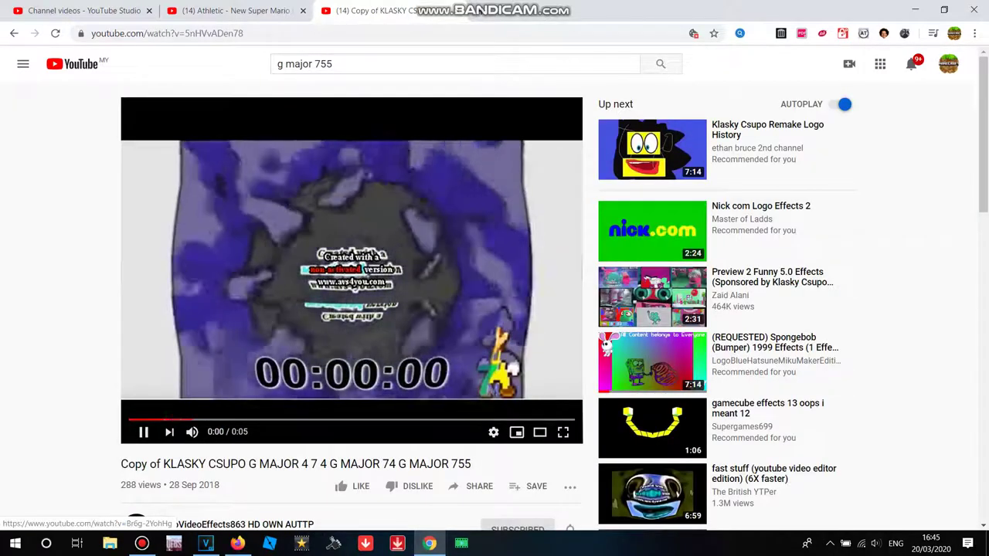
pyautogui.click(353, 486)
pyautogui.click(464, 309)
# Return to the "g major 755" search results and look through the whole list for related effect videos
pyautogui.click(661, 64)
pyautogui.scroll(-3, 494, 309)
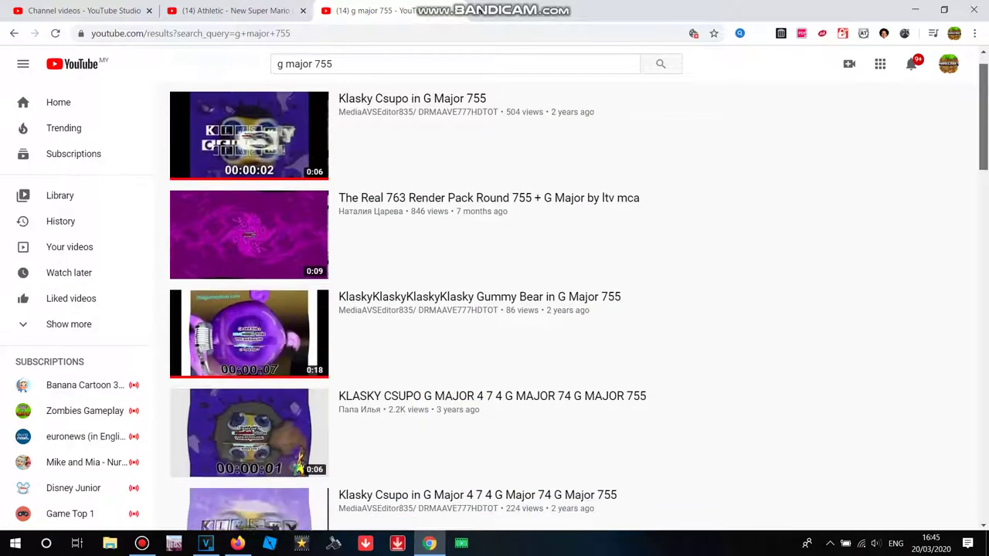
pyautogui.moveTo(983, 135)
pyautogui.mouseDown()
pyautogui.moveTo(983, 145)
pyautogui.moveTo(983, 128)
pyautogui.mouseUp()
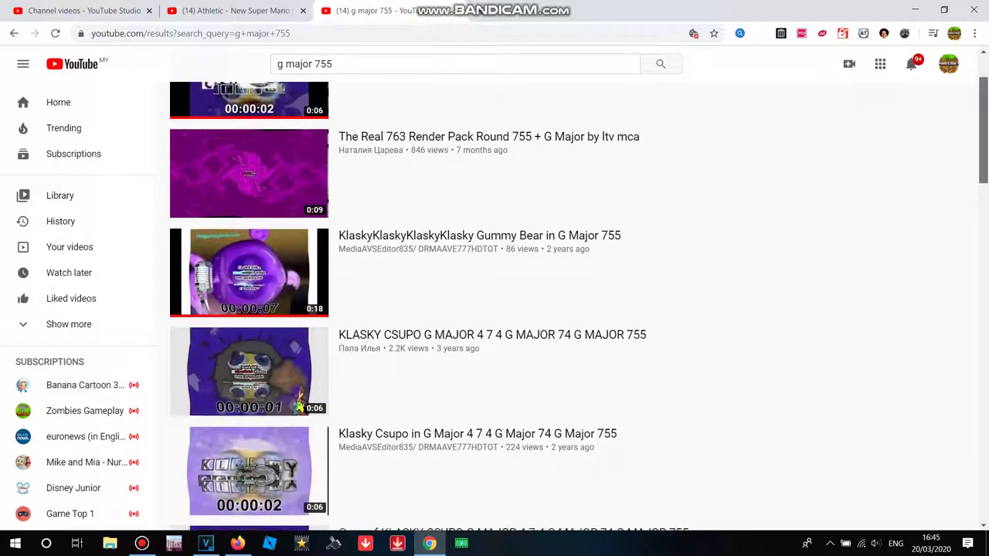
pyautogui.scroll(-10, 494, 309)
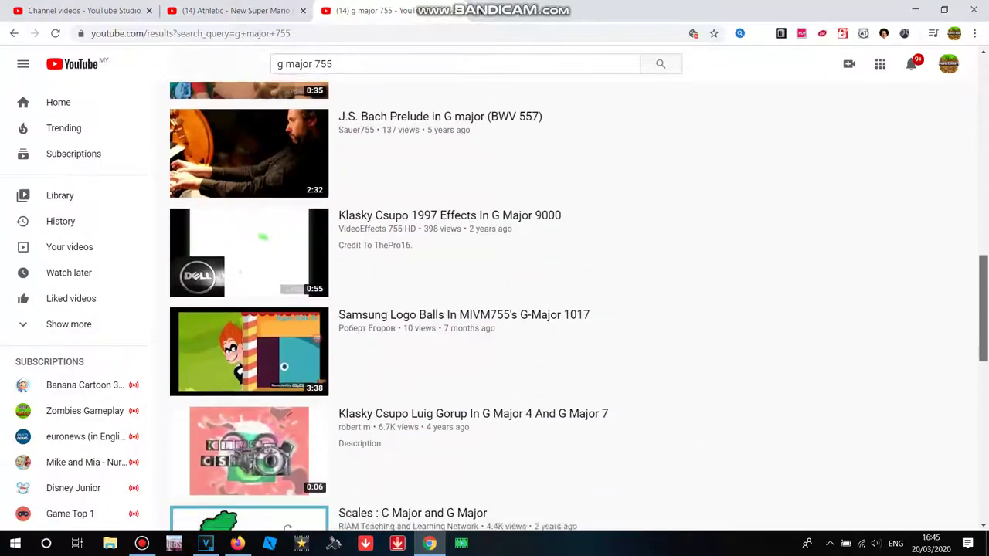
pyautogui.scroll(-7, 494, 310)
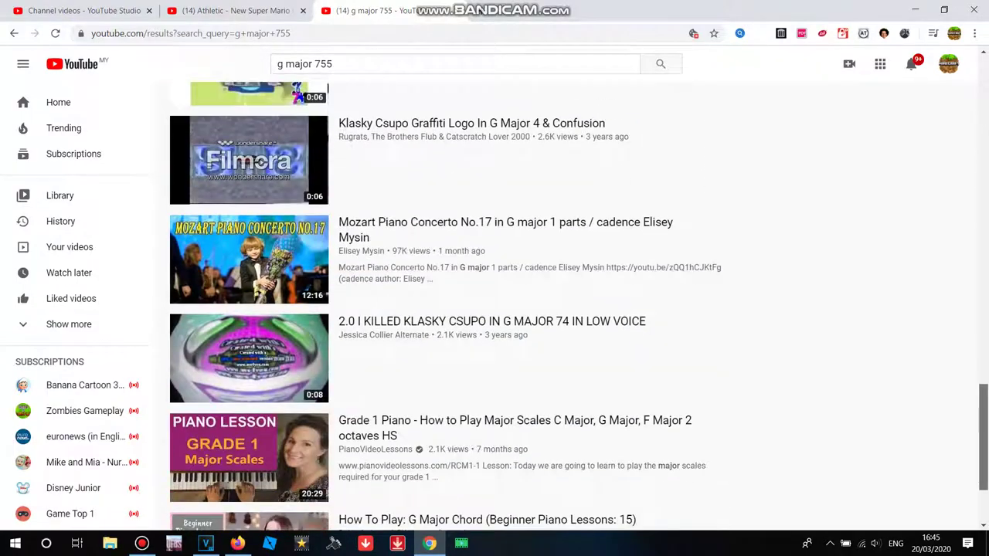
pyautogui.scroll(15, 494, 309)
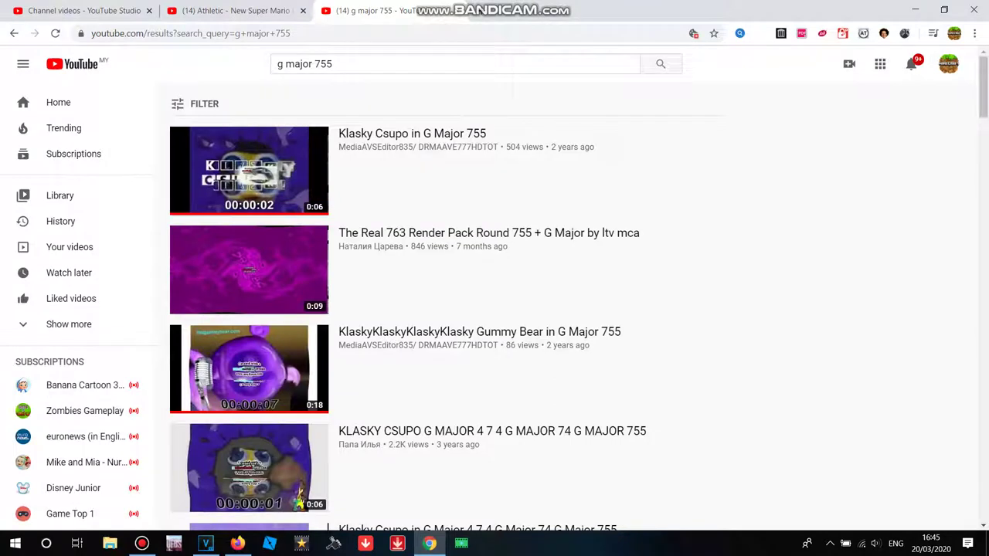
# Close the published-video dialog for Klasky Csupo in G Major 752 in YouTube Studio
pyautogui.click(84, 11)
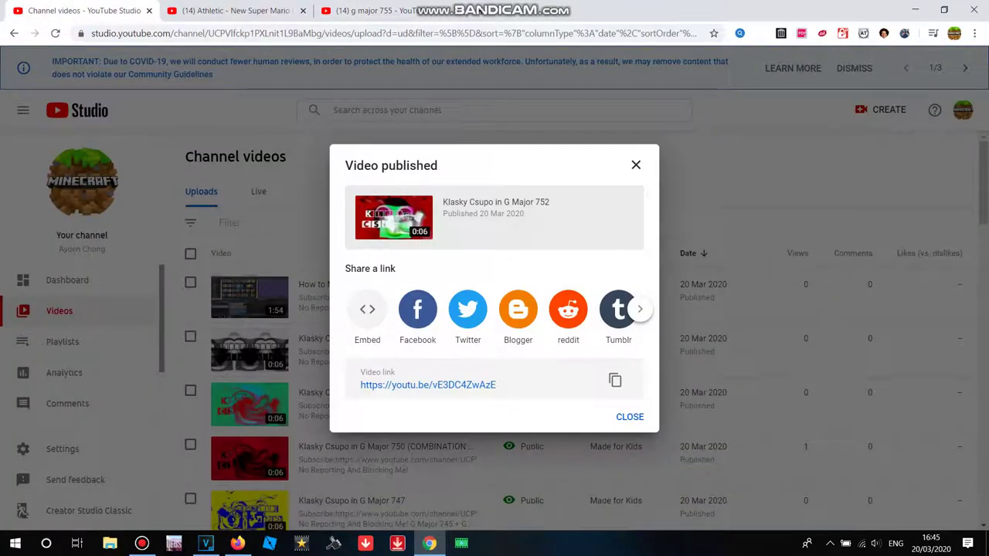
pyautogui.press('Escape')
pyautogui.hotkey('ctrl', '3')
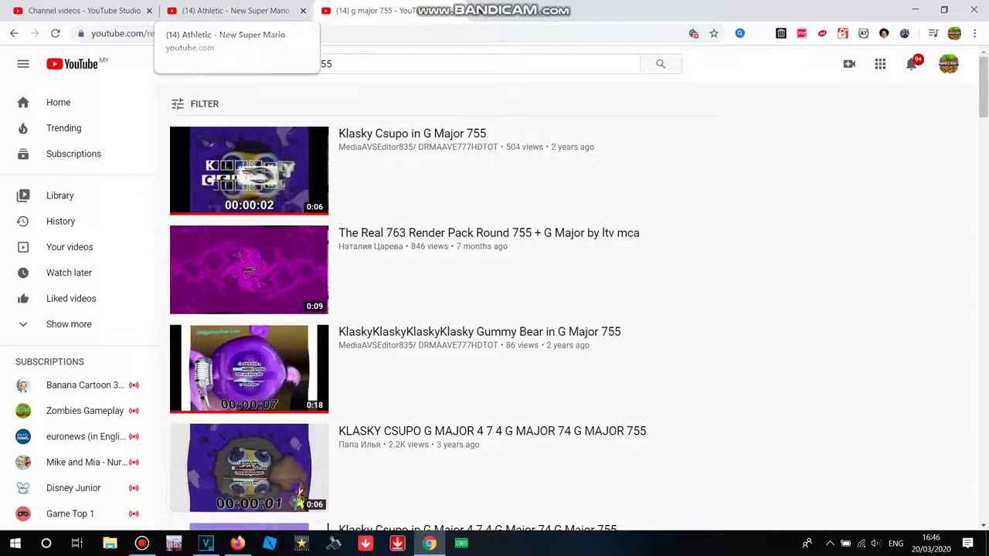
# Start a new upload in YouTube Studio, find "g major 755" in the EXPORT VEGAS folder and select the Klasky Csupo in G Major 755 video
pyautogui.click(77, 10)
pyautogui.click(880, 109)
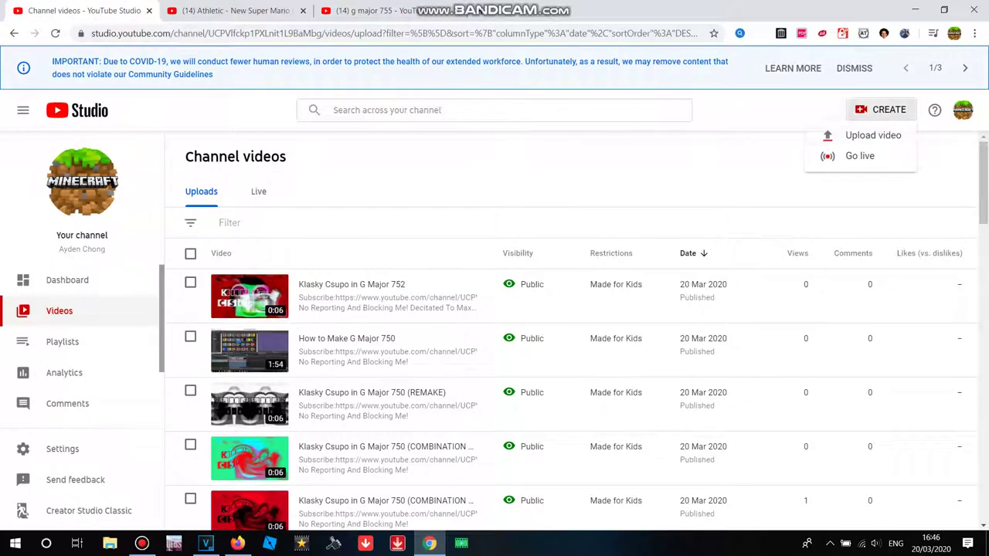
pyautogui.click(874, 134)
pyautogui.click(492, 364)
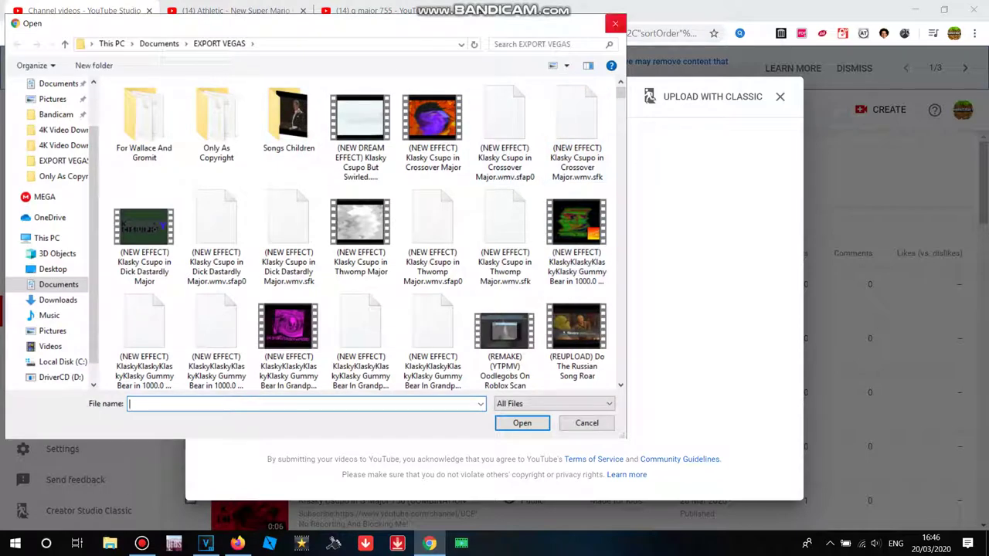
pyautogui.click(545, 45)
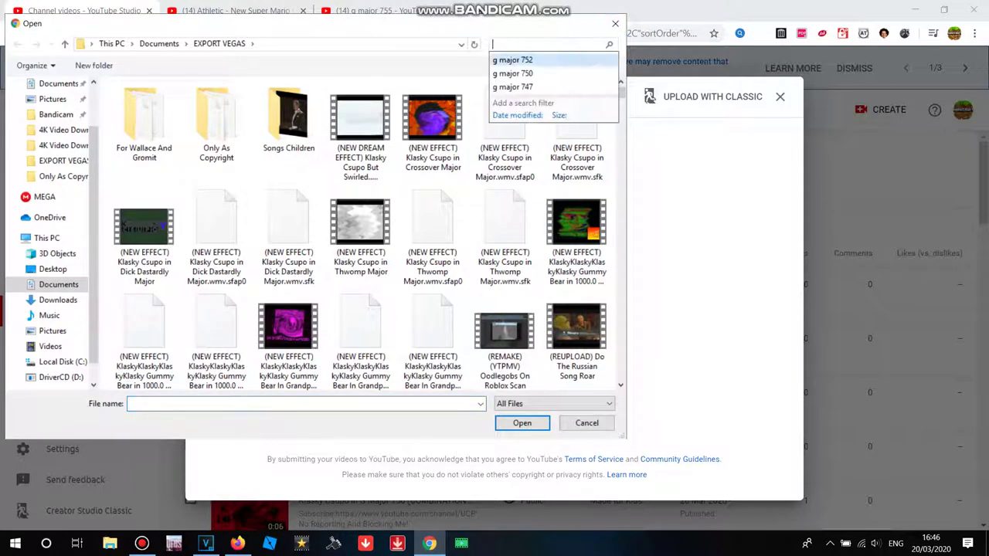
pyautogui.click(542, 59)
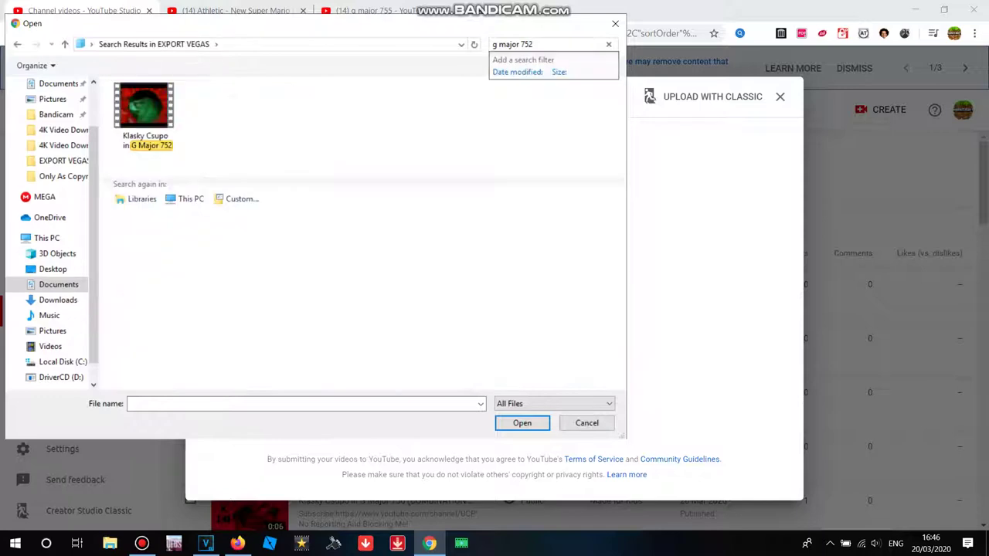
pyautogui.write('3')
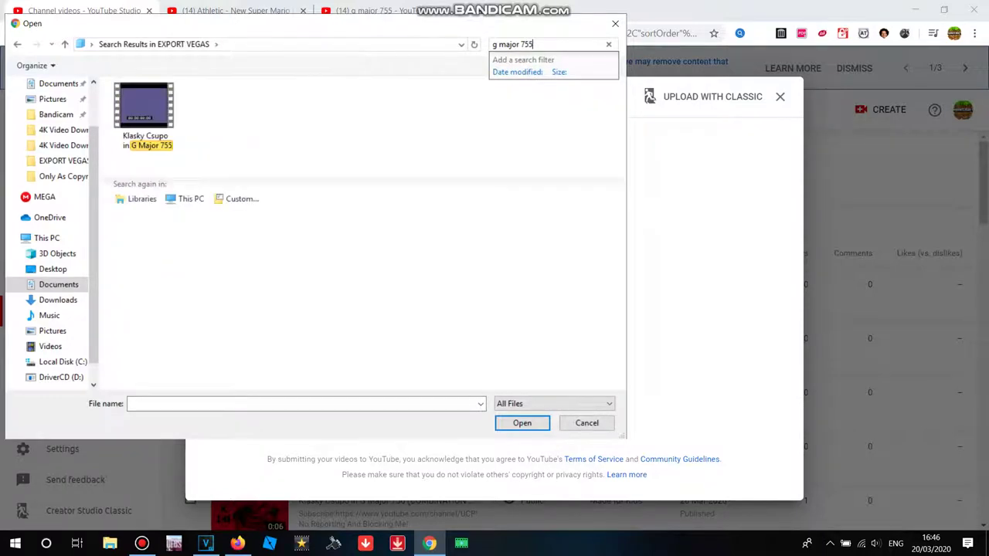
pyautogui.doubleClick(147, 113)
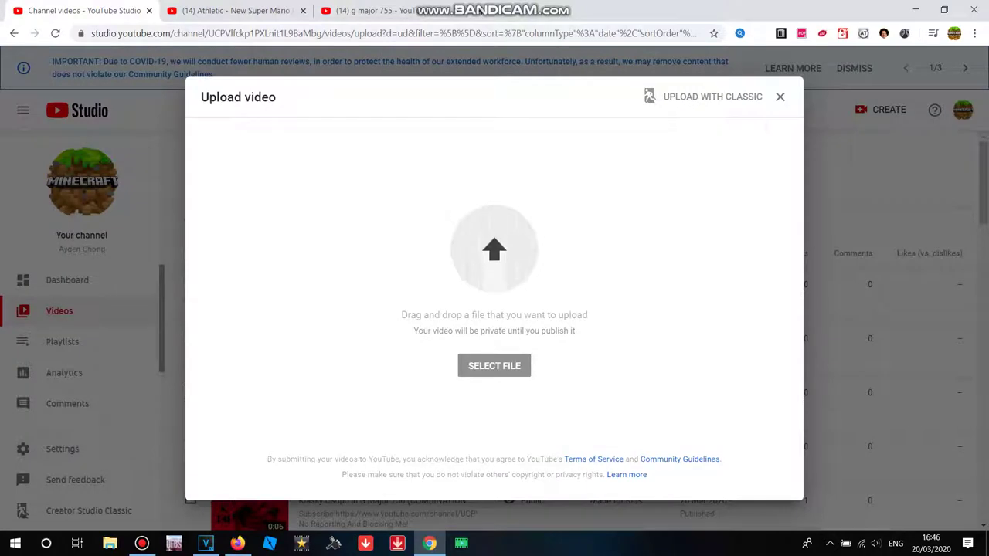
# Add a "Decitated To" line with the copied channel name at the end of the video description
pyautogui.click(360, 305)
pyautogui.press('Return')
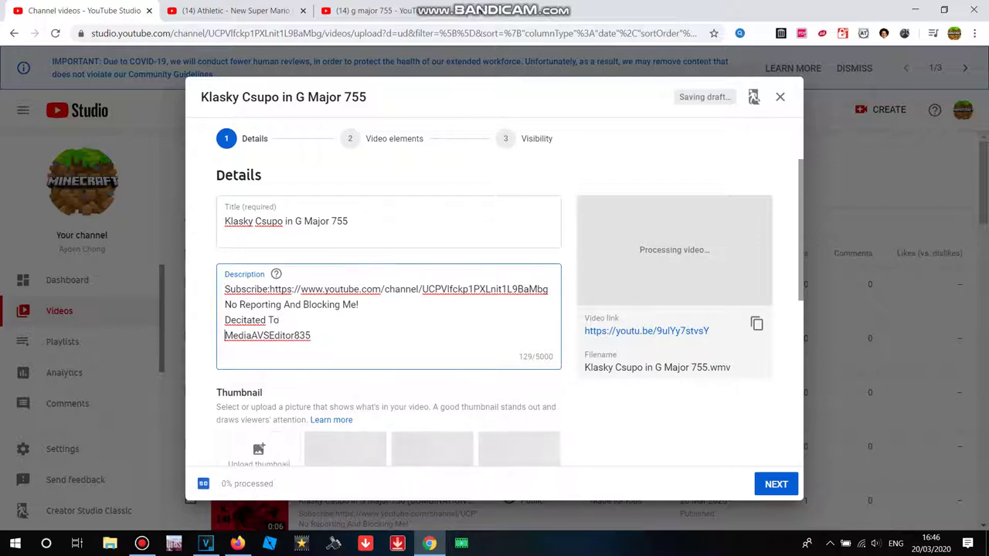
pyautogui.press('BackSpace')
# Mark the G Major 755 video as Made for Kids, proceed through Video elements and Visibility, and publish it
pyautogui.scroll(-5, 386, 325)
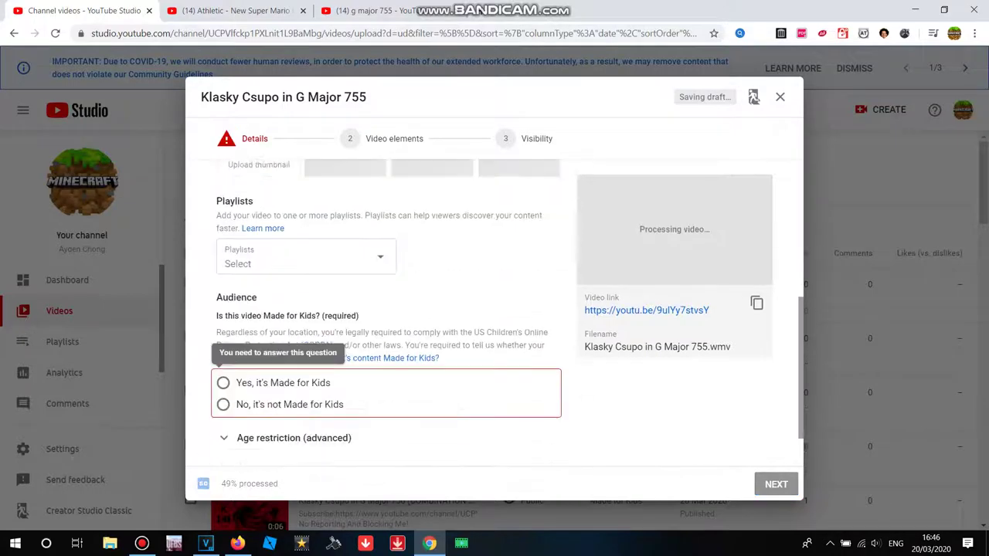
pyautogui.click(223, 325)
pyautogui.click(776, 484)
pyautogui.click(776, 485)
pyautogui.click(772, 485)
# Search YouTube for "g major 756" and "g major 757" and look through the results
pyautogui.click(375, 11)
pyautogui.press('BackSpace')
pyautogui.write('6')
pyautogui.press('Return')
pyautogui.press('BackSpace')
pyautogui.write('7')
pyautogui.press('Return')
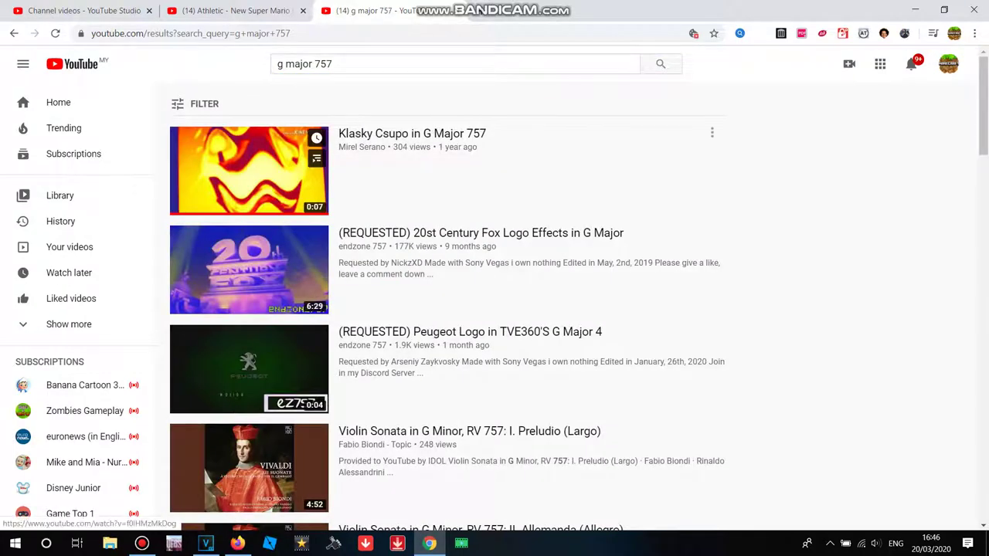
pyautogui.scroll(-3, 495, 302)
pyautogui.scroll(1, 494, 301)
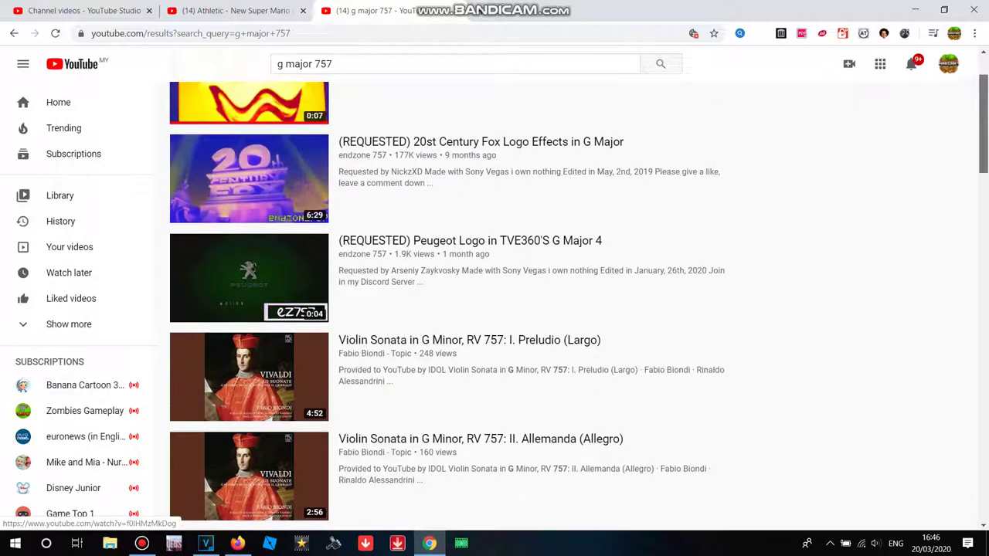
# Return to YouTube Studio and close the published-video dialog for Klasky Csupo in G Major 755
pyautogui.click(232, 11)
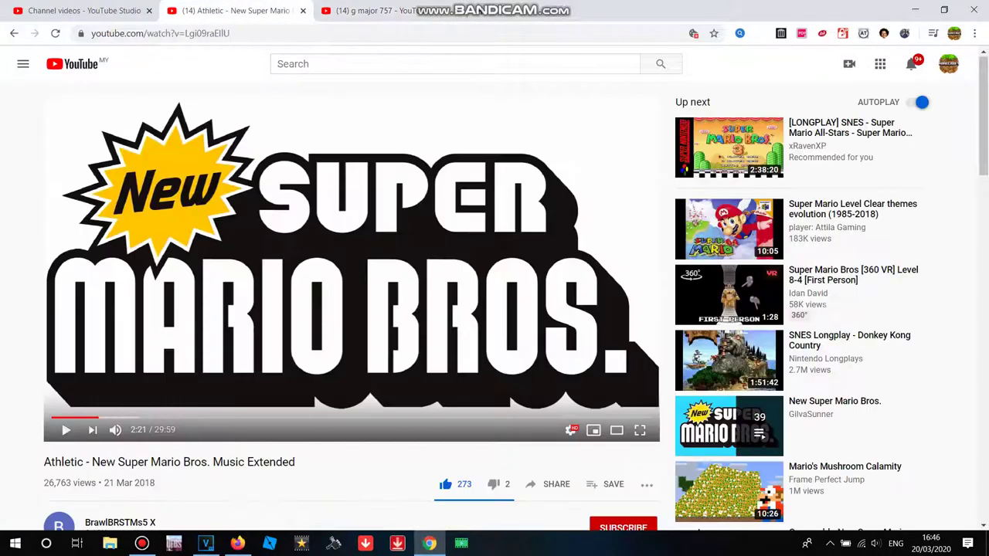
pyautogui.hotkey('ctrl', 'shift', 'Tab')
pyautogui.click(630, 373)
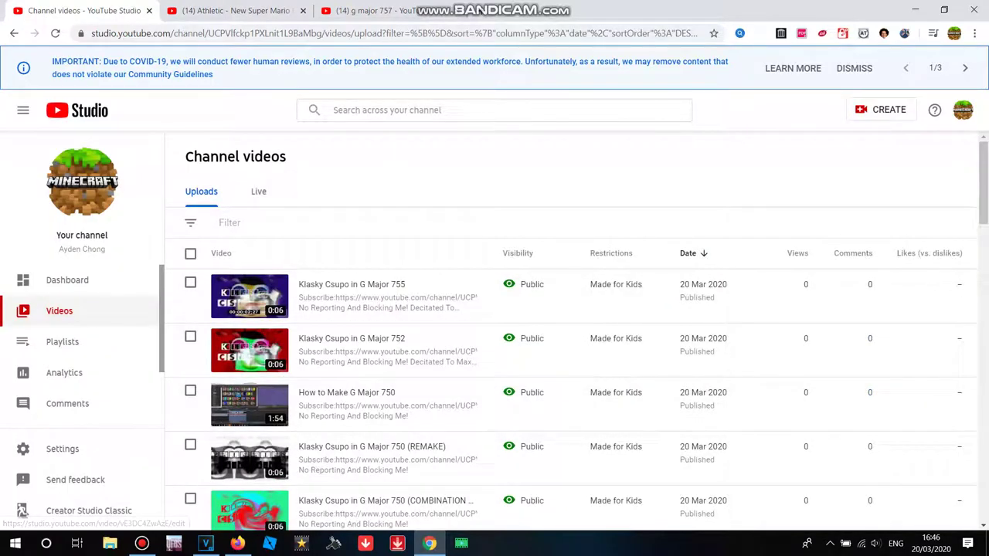
# Start another upload and browse the Bandicam folder in Documents for the recording to upload
pyautogui.click(888, 109)
pyautogui.click(856, 135)
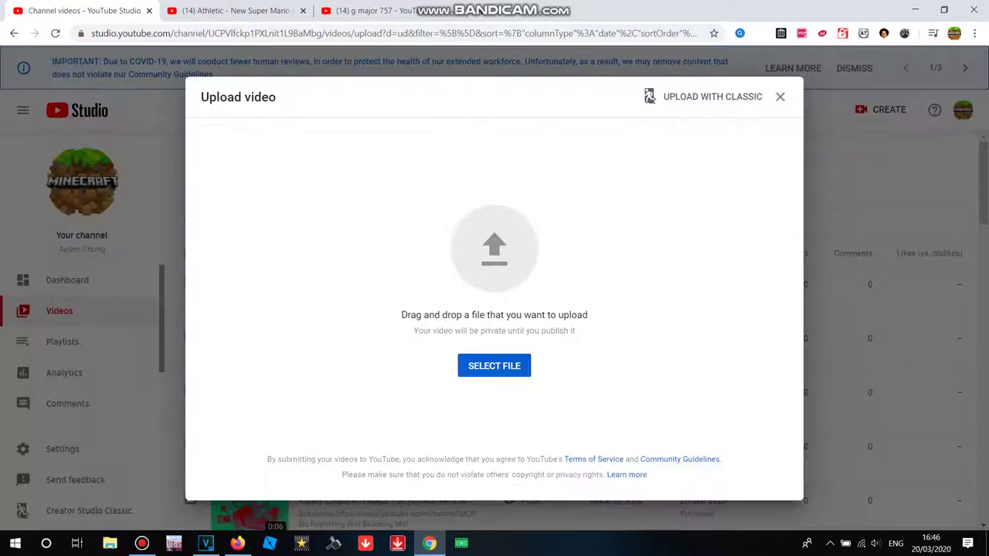
pyautogui.click(495, 363)
pyautogui.click(58, 284)
pyautogui.click(143, 116)
pyautogui.doubleClick(143, 116)
pyautogui.scroll(-10, 541, 91)
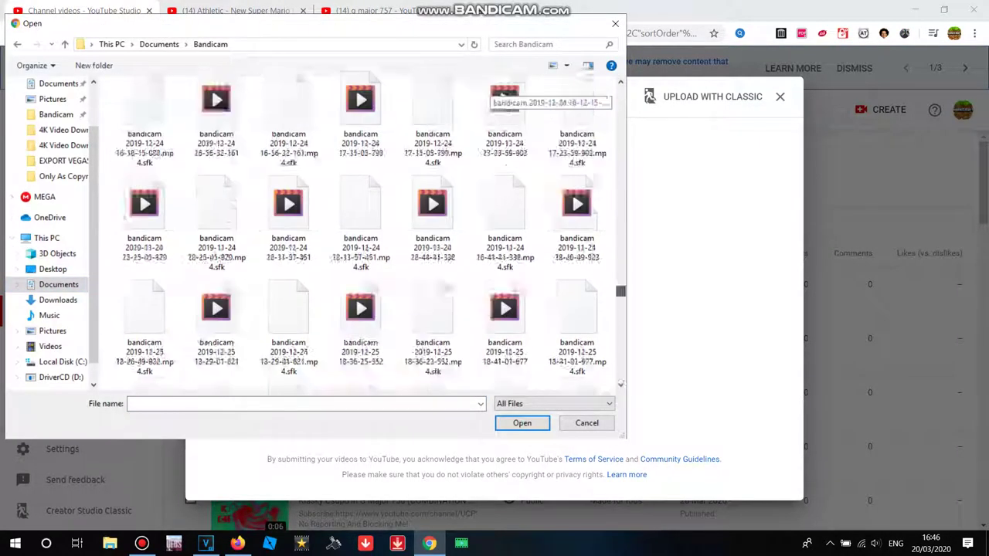
pyautogui.scroll(1, 491, 91)
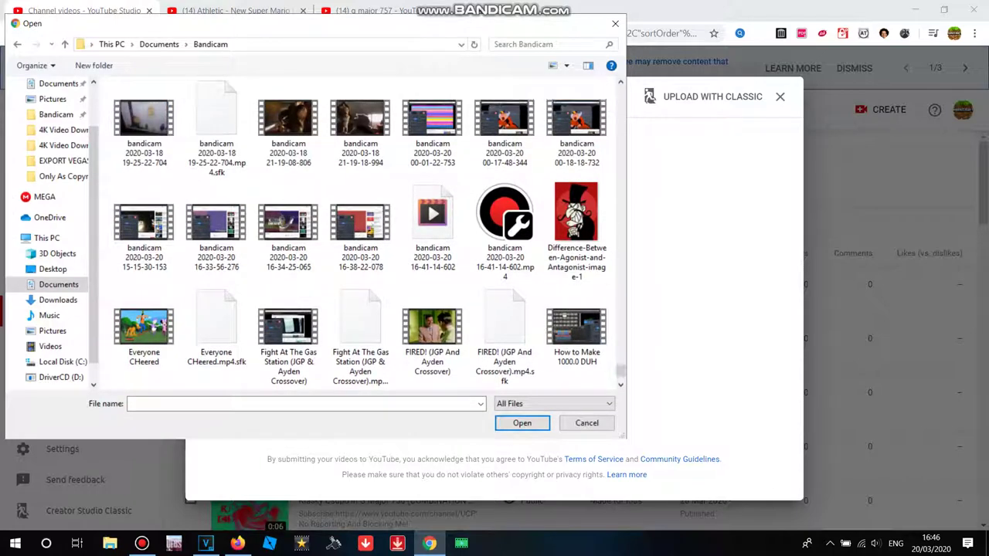